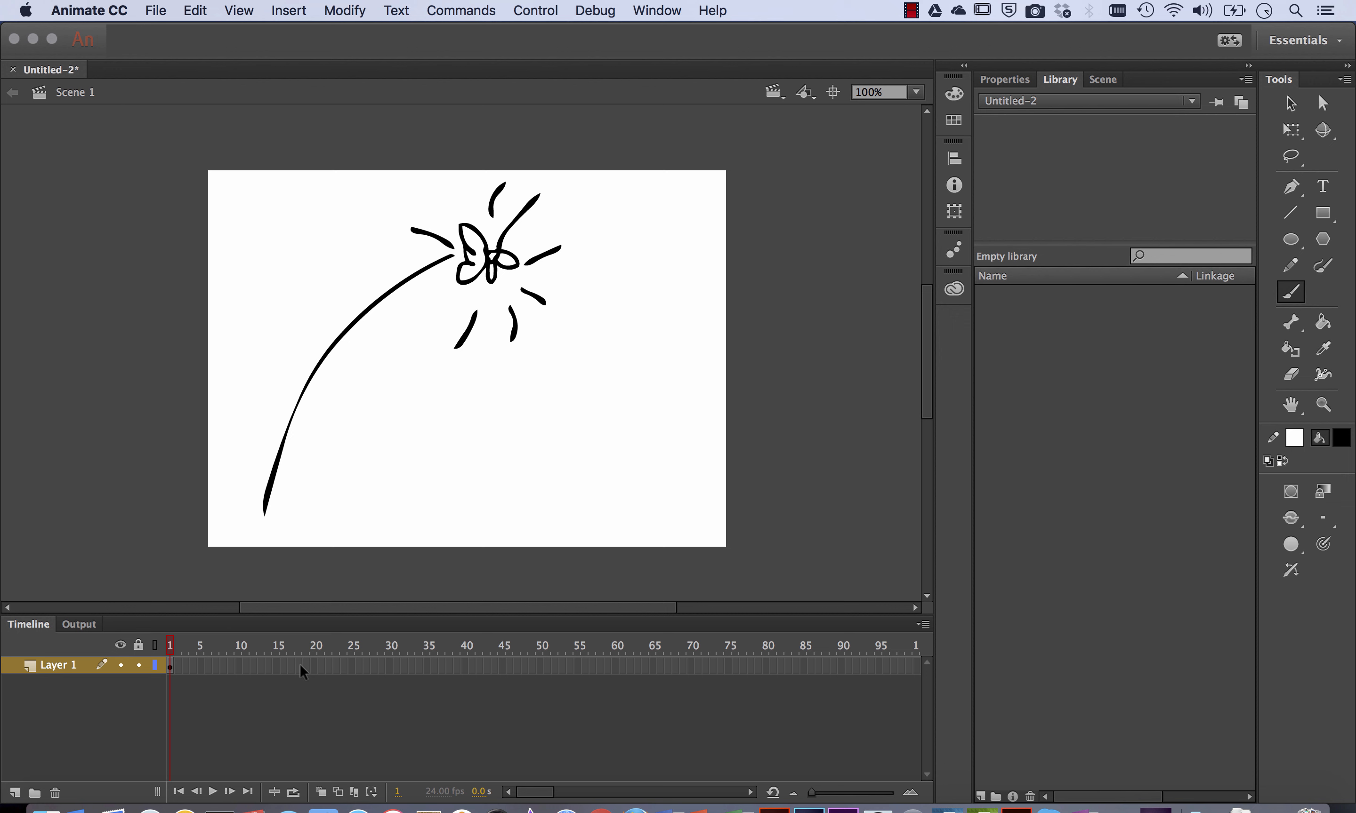
# Step: Sketch broken accent strokes along the curved trail and jagged strokes around the burst at its tip
pyautogui.moveTo(257, 504); pyautogui.dragTo(267, 461)
pyautogui.moveTo(270, 456); pyautogui.dragTo(282, 440)
pyautogui.moveTo(283, 404); pyautogui.dragTo(304, 354)
pyautogui.moveTo(307, 367); pyautogui.dragTo(339, 330)
pyautogui.moveTo(358, 316); pyautogui.dragTo(360, 310)
pyautogui.moveTo(428, 270); pyautogui.dragTo(443, 258)
pyautogui.moveTo(391, 303)
pyautogui.mouseDown()
pyautogui.moveTo(449, 265)
pyautogui.moveTo(431, 257)
pyautogui.moveTo(456, 241)
pyautogui.moveTo(464, 200)
pyautogui.mouseUp()
pyautogui.moveTo(480, 215)
pyautogui.mouseDown()
pyautogui.moveTo(451, 199)
pyautogui.moveTo(410, 218)
pyautogui.mouseUp()
pyautogui.moveTo(437, 227); pyautogui.dragTo(436, 235)
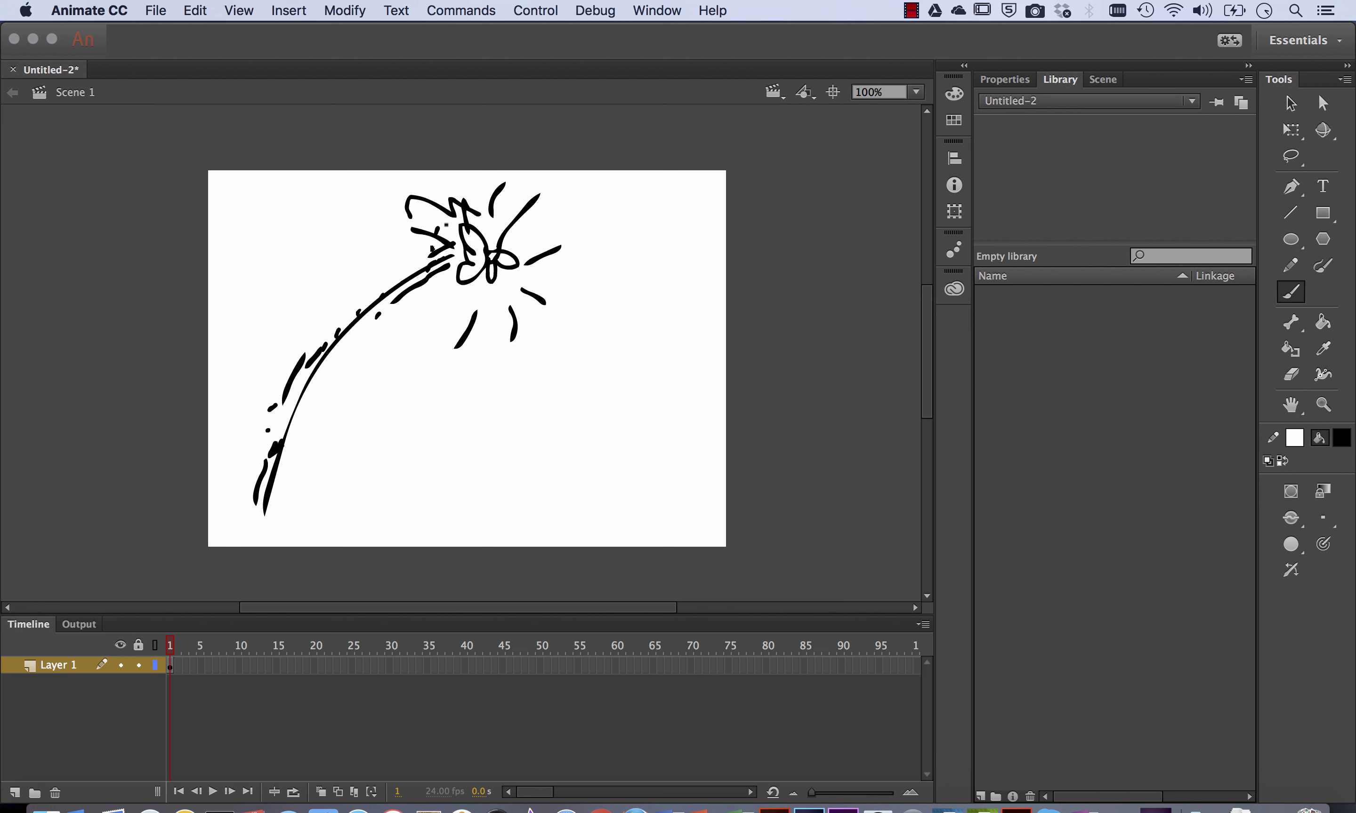
pyautogui.moveTo(495, 194)
pyautogui.mouseDown()
pyautogui.moveTo(505, 222)
pyautogui.moveTo(537, 231)
pyautogui.mouseUp()
pyautogui.moveTo(540, 240); pyautogui.dragTo(508, 257)
pyautogui.moveTo(538, 280); pyautogui.dragTo(549, 310)
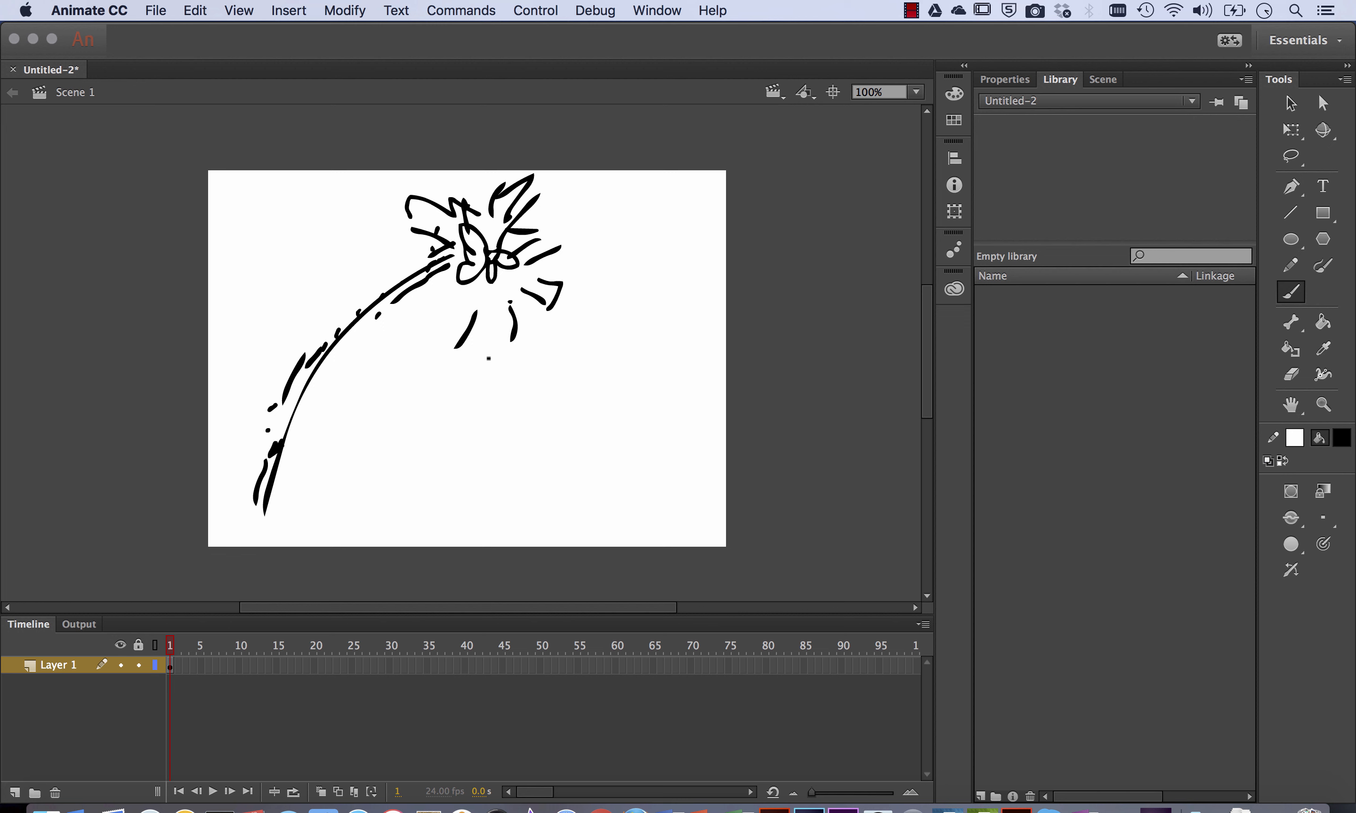
# Step: Draw an arrow pointing up at the burst, write "Audio!" beneath it and underline the word
pyautogui.moveTo(486, 431)
pyautogui.mouseDown()
pyautogui.moveTo(495, 365)
pyautogui.moveTo(476, 370)
pyautogui.moveTo(514, 356)
pyautogui.moveTo(487, 307)
pyautogui.moveTo(467, 375)
pyautogui.mouseUp()
pyautogui.moveTo(464, 478); pyautogui.dragTo(489, 462)
pyautogui.moveTo(465, 466); pyautogui.dragTo(514, 467)
pyautogui.moveTo(529, 427)
pyautogui.mouseDown()
pyautogui.moveTo(520, 457)
pyautogui.moveTo(536, 464)
pyautogui.mouseUp()
pyautogui.moveTo(541, 446)
pyautogui.mouseDown()
pyautogui.moveTo(548, 461)
pyautogui.moveTo(564, 435)
pyautogui.mouseUp()
pyautogui.moveTo(499, 528); pyautogui.dragTo(603, 475)
pyautogui.moveTo(578, 399); pyautogui.dragTo(588, 436)
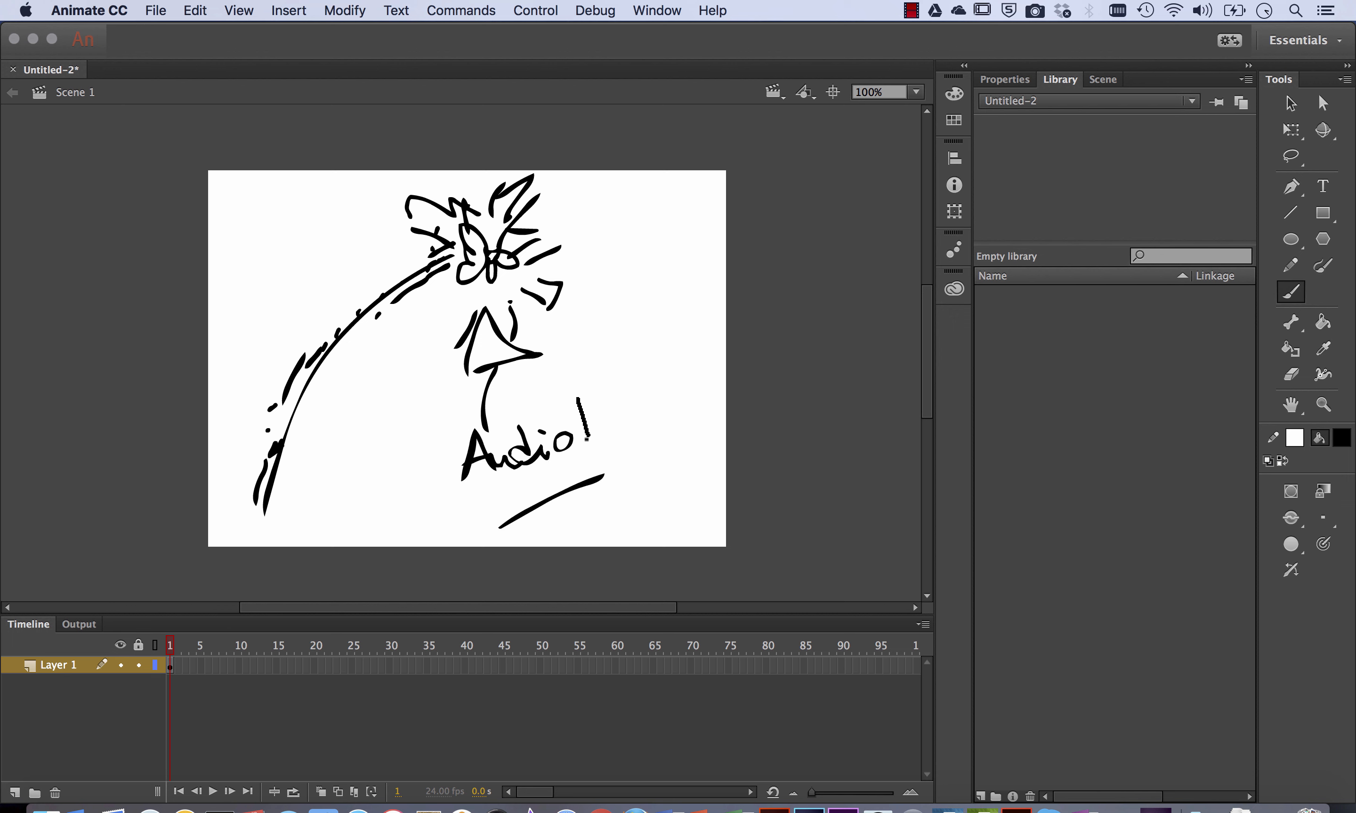
pyautogui.click(588, 450)
# Step: Change the fill of the whole drawing to white and set the stage colour to black
pyautogui.click(1005, 79)
pyautogui.press('super+a')
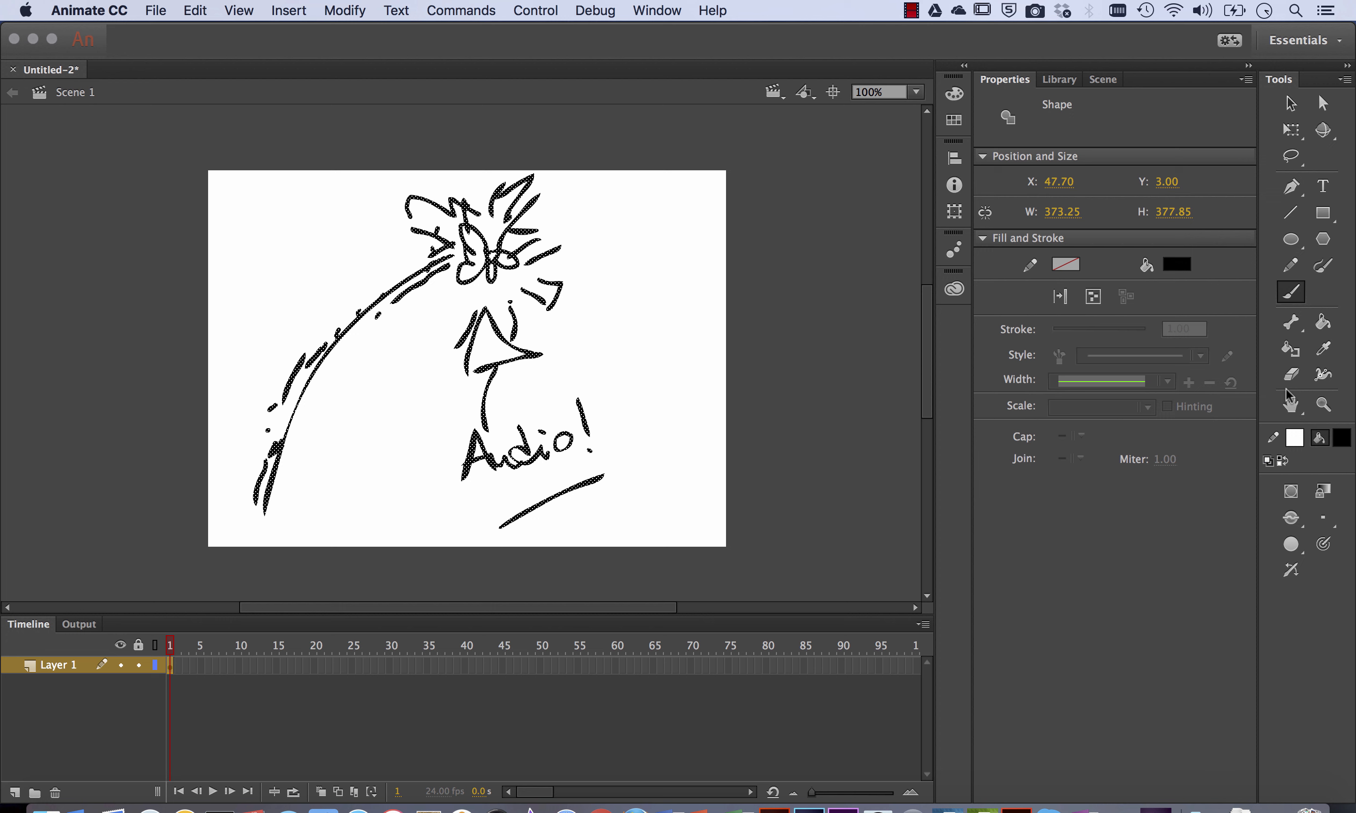
pyautogui.click(1293, 110)
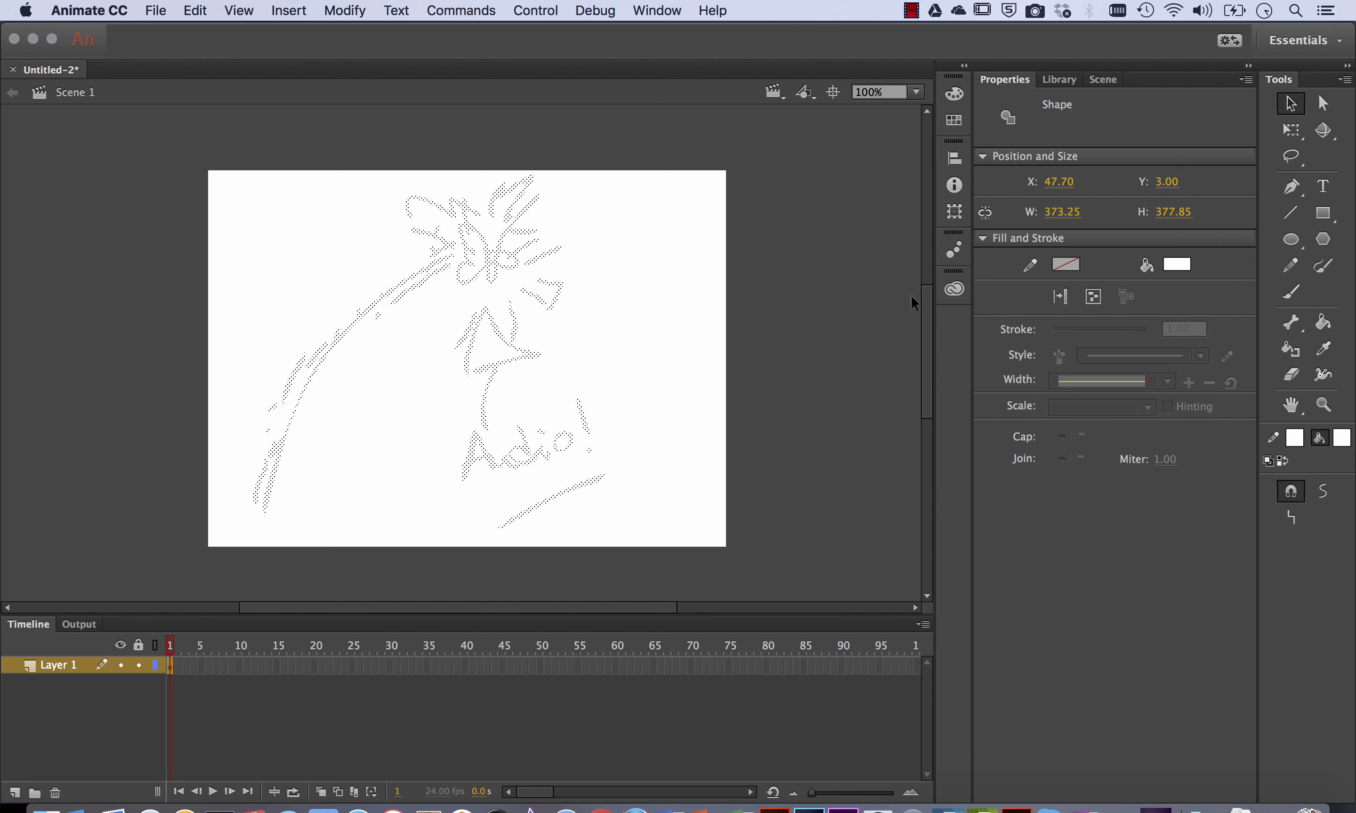
pyautogui.press('Delete')
pyautogui.click(1074, 457)
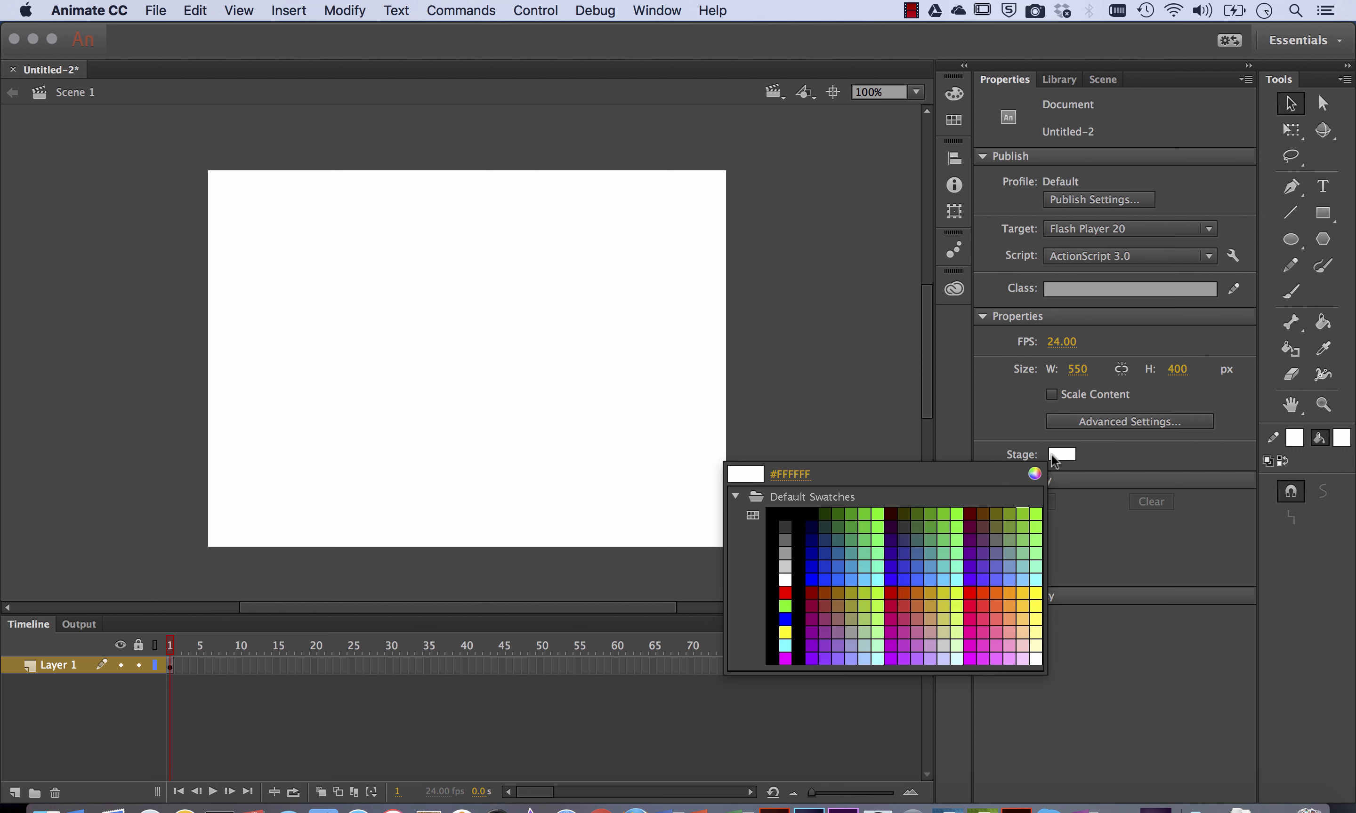
pyautogui.click(802, 517)
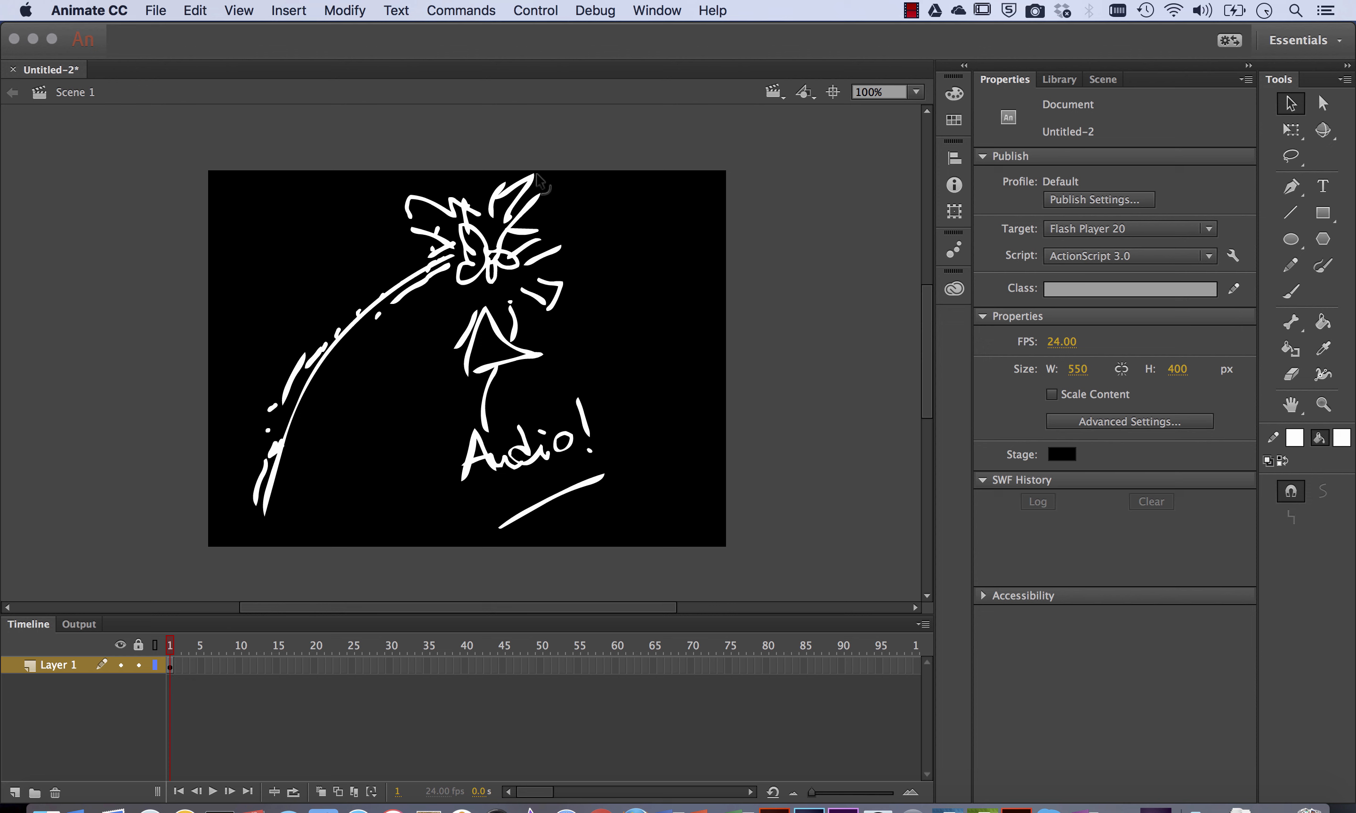
# Step: Delete the whole sketch and brush a short slanted white streak near the stage's lower left on frame 1
pyautogui.press('super+a')
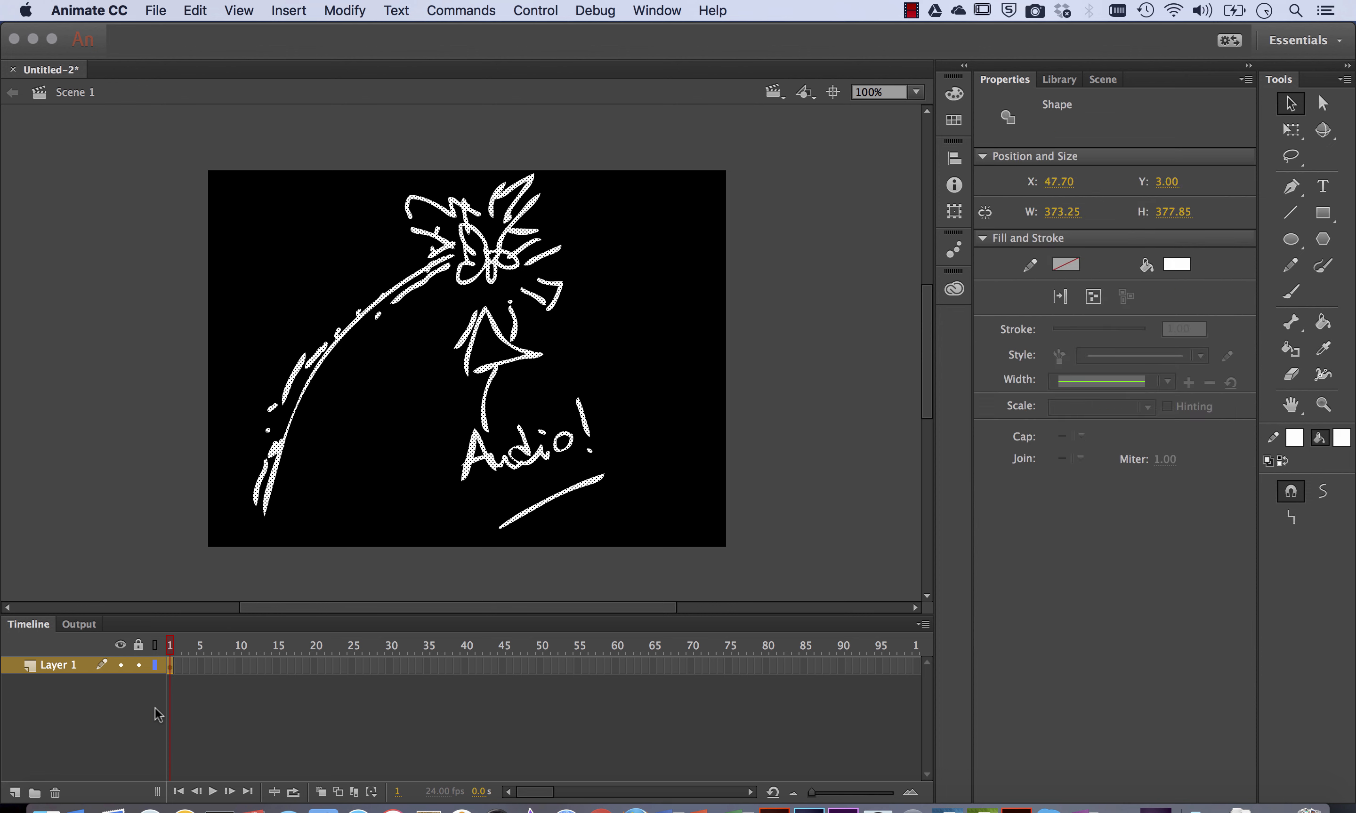
pyautogui.press('Delete')
pyautogui.click(1290, 292)
pyautogui.moveTo(274, 465); pyautogui.dragTo(256, 500)
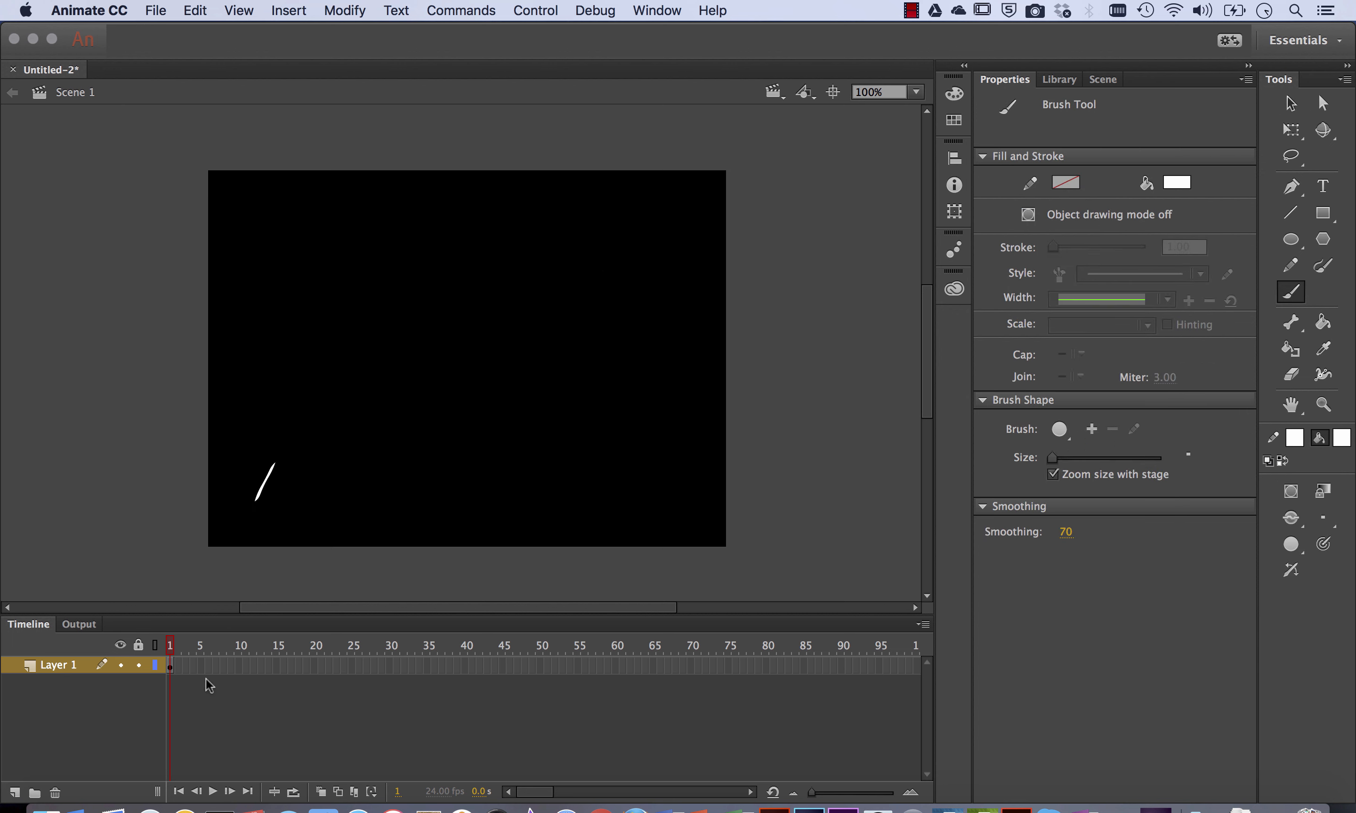
# Step: Add keyframes at frames 4 and 6, extending the white trail upward with small brush marks
pyautogui.click(205, 679)
pyautogui.click(190, 667)
pyautogui.click(290, 435)
pyautogui.moveTo(286, 445)
pyautogui.mouseDown()
pyautogui.moveTo(281, 458)
pyautogui.moveTo(317, 378)
pyautogui.mouseUp()
pyautogui.click(209, 664)
pyautogui.press('F6')
pyautogui.click(309, 408)
# Step: Add keyframes at frames 9 and 11, continuing the rising trail with more white specks and dashes
pyautogui.click(230, 665)
pyautogui.press('F6')
pyautogui.click(318, 387)
pyautogui.click(245, 667)
pyautogui.press('F6')
pyautogui.click(336, 354)
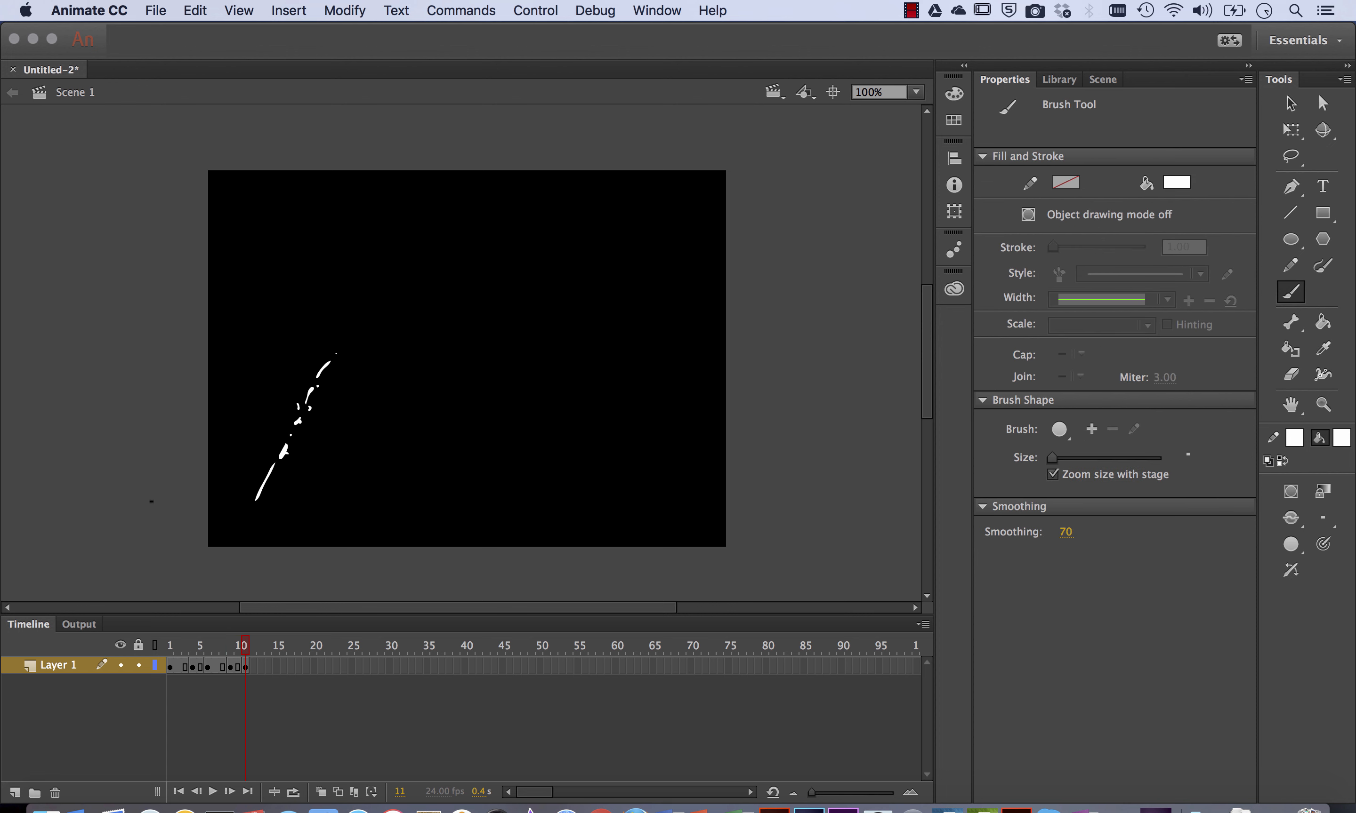
# Step: Add keyframes at frames 13, 15 and 17, brushing further white dashes and specks at the trail's upper end
pyautogui.click(264, 665)
pyautogui.press('F6')
pyautogui.click(348, 314)
pyautogui.moveTo(346, 320)
pyautogui.mouseDown()
pyautogui.moveTo(336, 338)
pyautogui.moveTo(362, 286)
pyautogui.mouseUp()
pyautogui.click(278, 664)
pyautogui.press('F6')
pyautogui.click(367, 295)
pyautogui.click(291, 665)
pyautogui.press('F6')
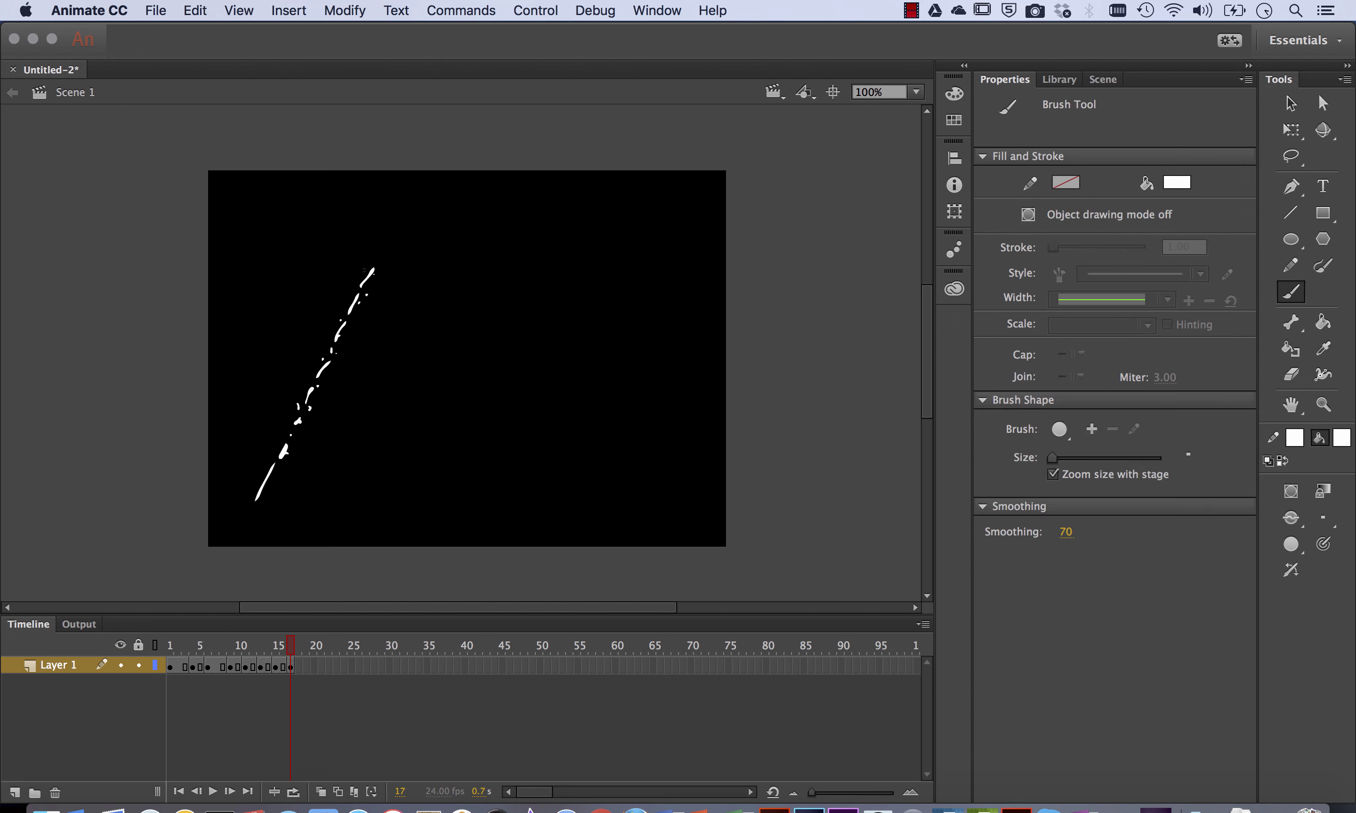
# Step: Add keyframes at frames 19 and 21, painting shorter white dashes and dots above the trail's tip
pyautogui.click(307, 665)
pyautogui.press('F6')
pyautogui.moveTo(390, 240); pyautogui.dragTo(380, 258)
pyautogui.click(391, 232)
pyautogui.click(320, 665)
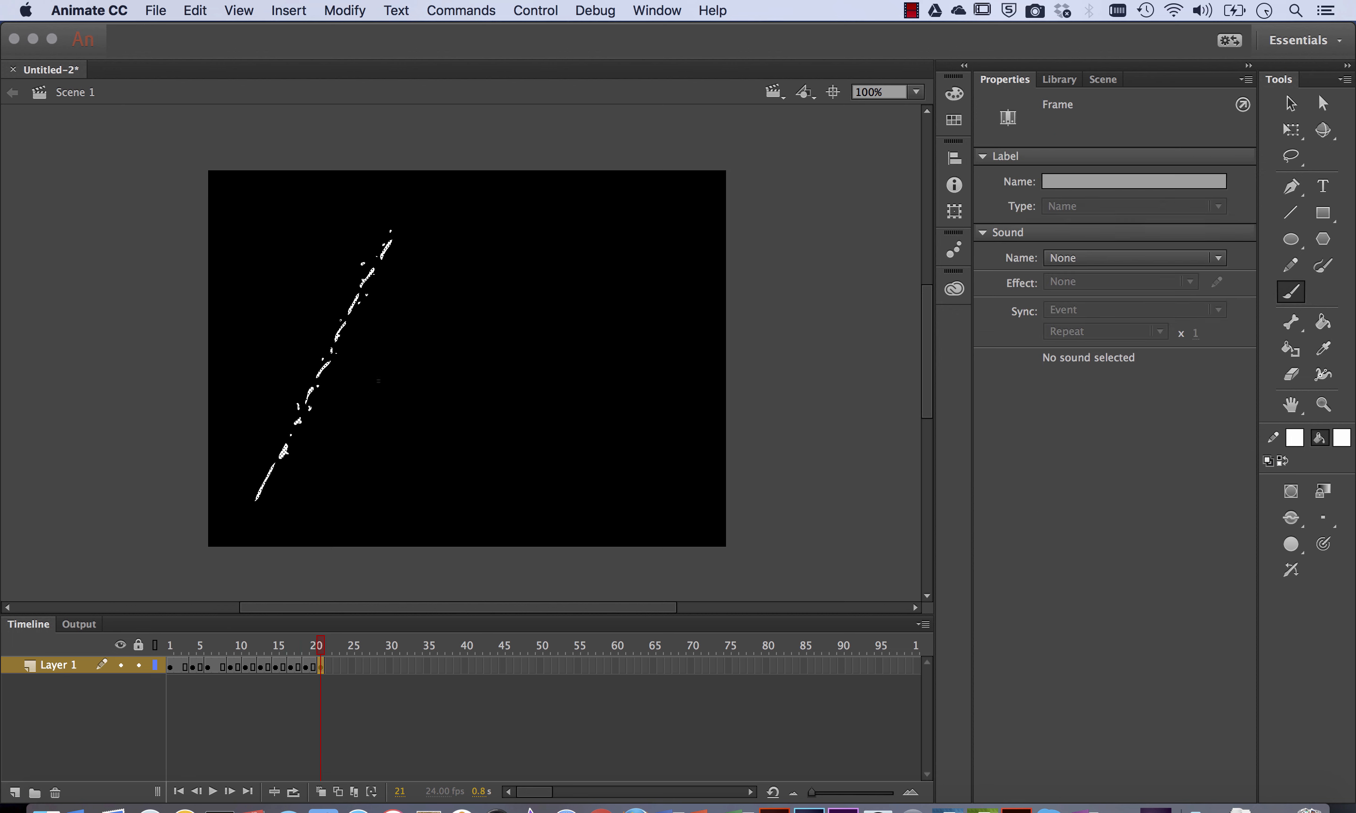
pyautogui.press('F6')
pyautogui.moveTo(397, 227); pyautogui.dragTo(391, 234)
pyautogui.click(402, 220)
# Step: Add keyframes at frames 22, 23 and 25, tapering the trail into small white dots toward the stage's upper edge
pyautogui.click(336, 665)
pyautogui.press('F6')
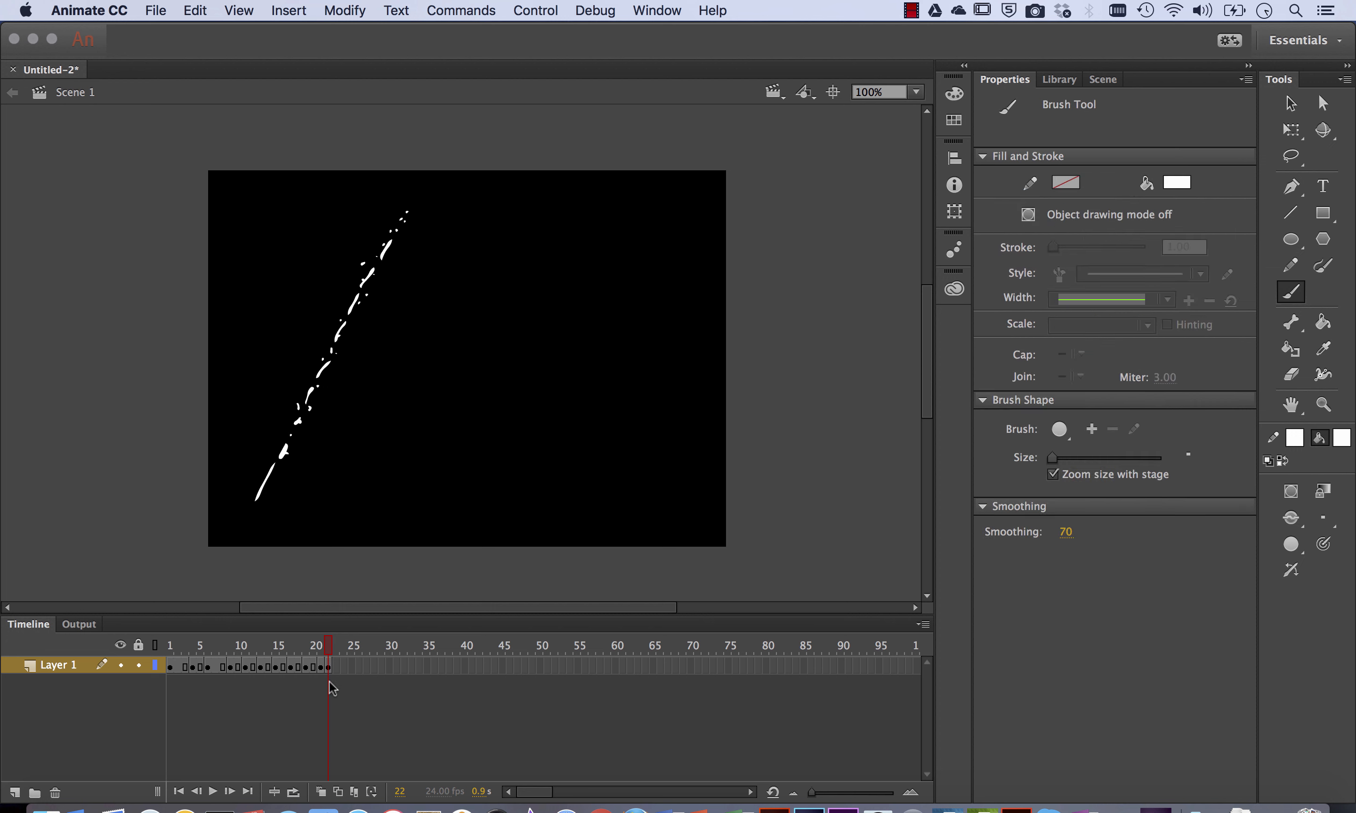
pyautogui.click(413, 202)
pyautogui.click(423, 196)
pyautogui.click(351, 665)
pyautogui.press('F6')
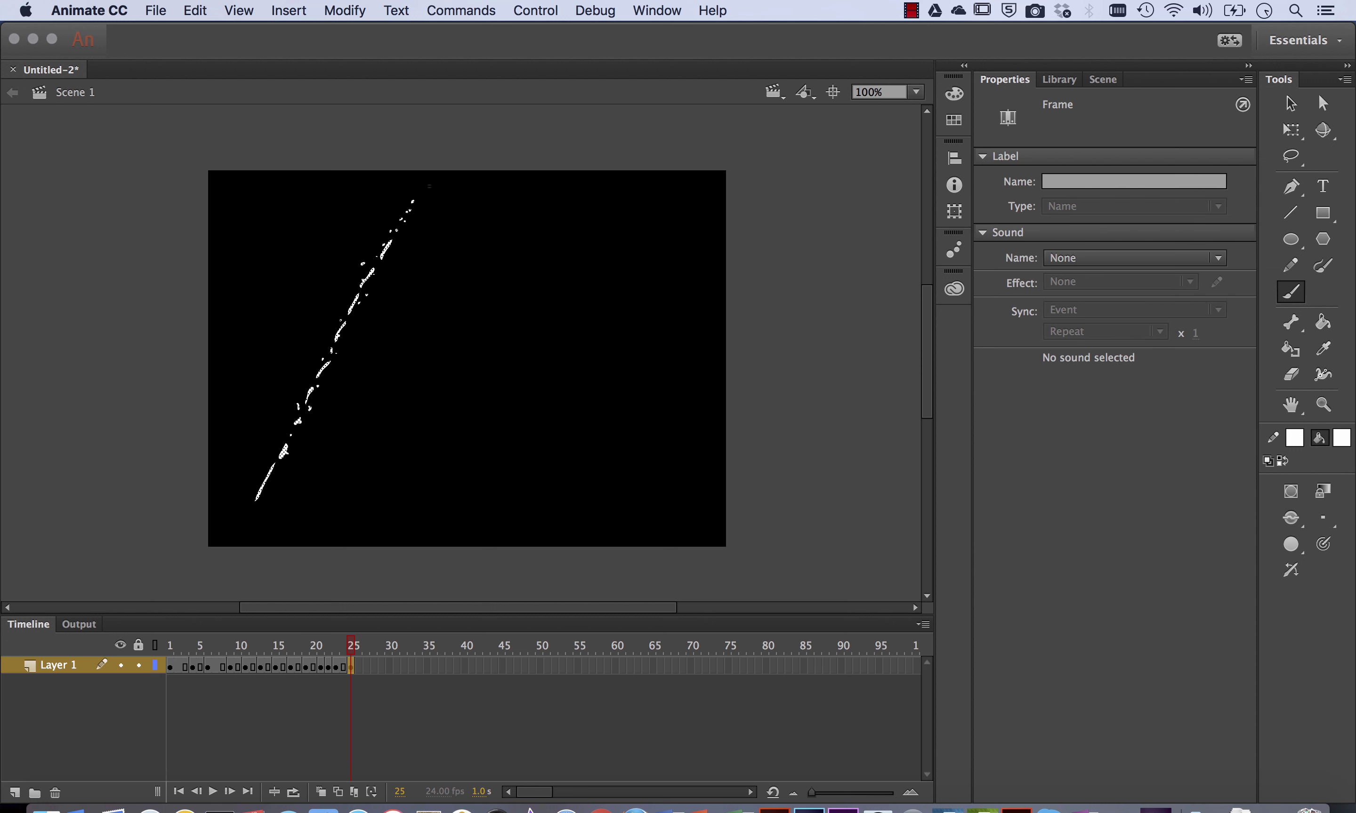
# Step: Erase the lower end of the trail on frames 25 and 23, and play back the animation
pyautogui.click(1290, 375)
pyautogui.moveTo(258, 498)
pyautogui.mouseDown()
pyautogui.moveTo(312, 451)
pyautogui.moveTo(357, 499)
pyautogui.moveTo(312, 391)
pyautogui.mouseUp()
pyautogui.click(329, 367)
pyautogui.click(337, 666)
pyautogui.moveTo(256, 508)
pyautogui.mouseDown()
pyautogui.moveTo(296, 407)
pyautogui.moveTo(279, 463)
pyautogui.mouseUp()
pyautogui.click(329, 666)
pyautogui.click(321, 666)
pyautogui.click(315, 666)
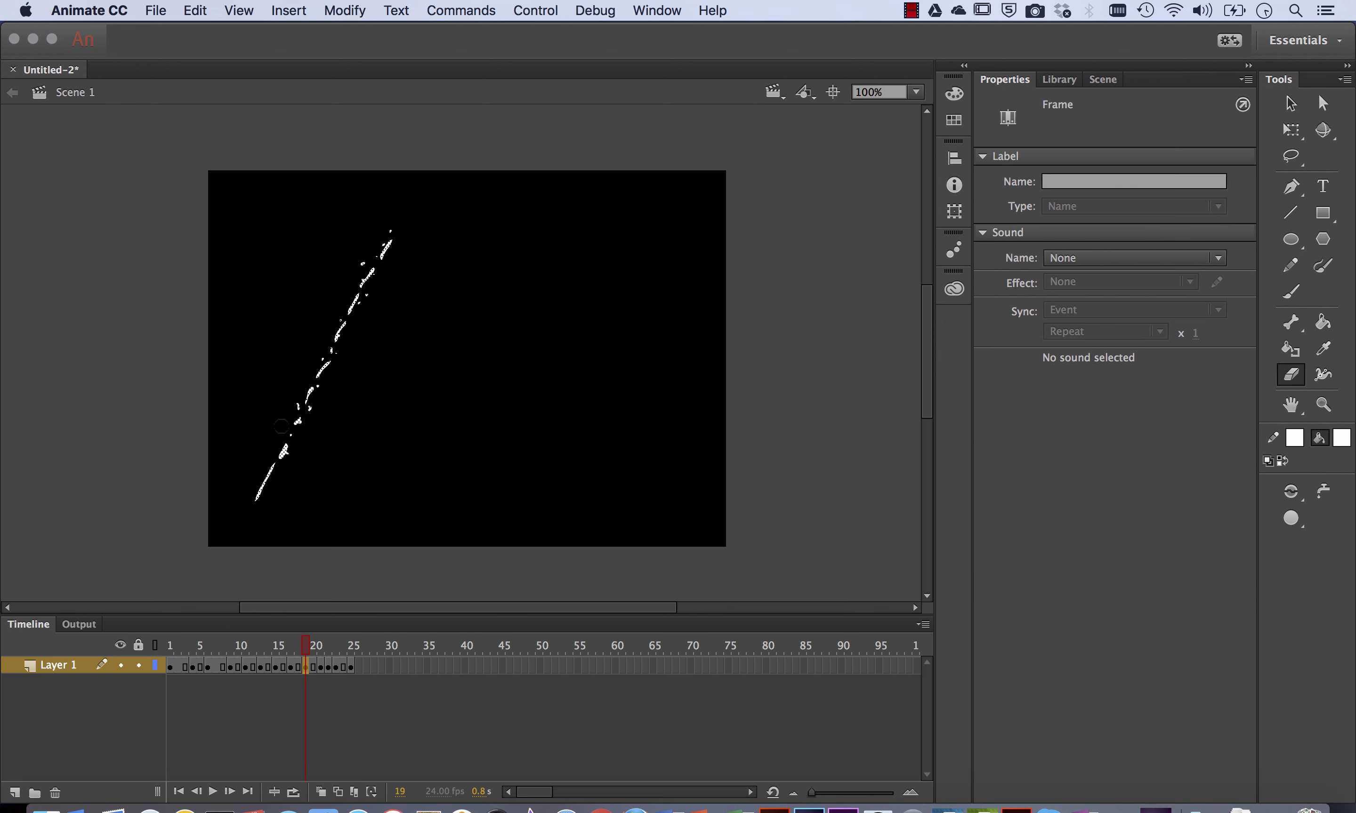
pyautogui.click(309, 655)
pyautogui.press('Return')
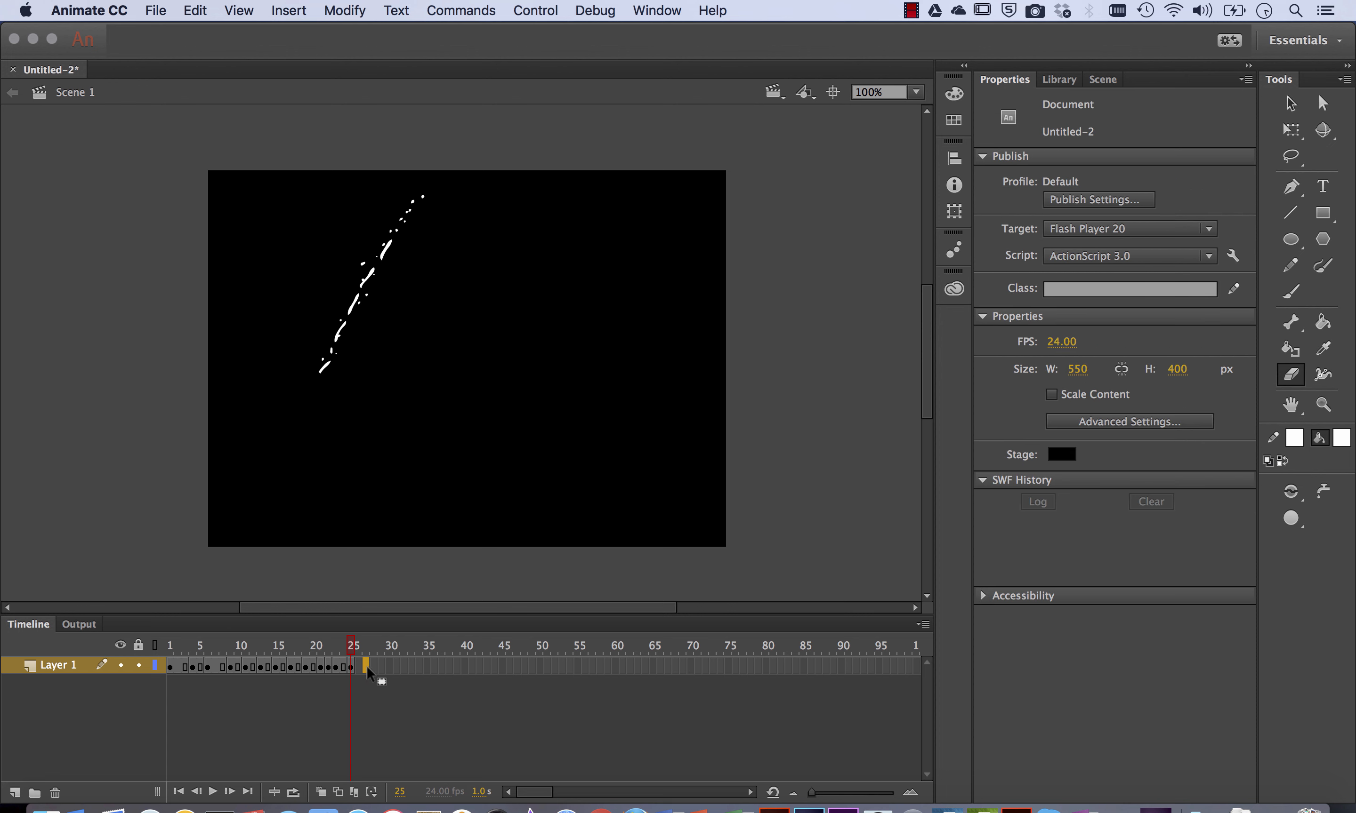
# Step: Add keyframes at frames 27 and 29, dotting white specks at the trail's tip and erasing more of its lower end
pyautogui.click(367, 666)
pyautogui.press('F6')
pyautogui.press('b')
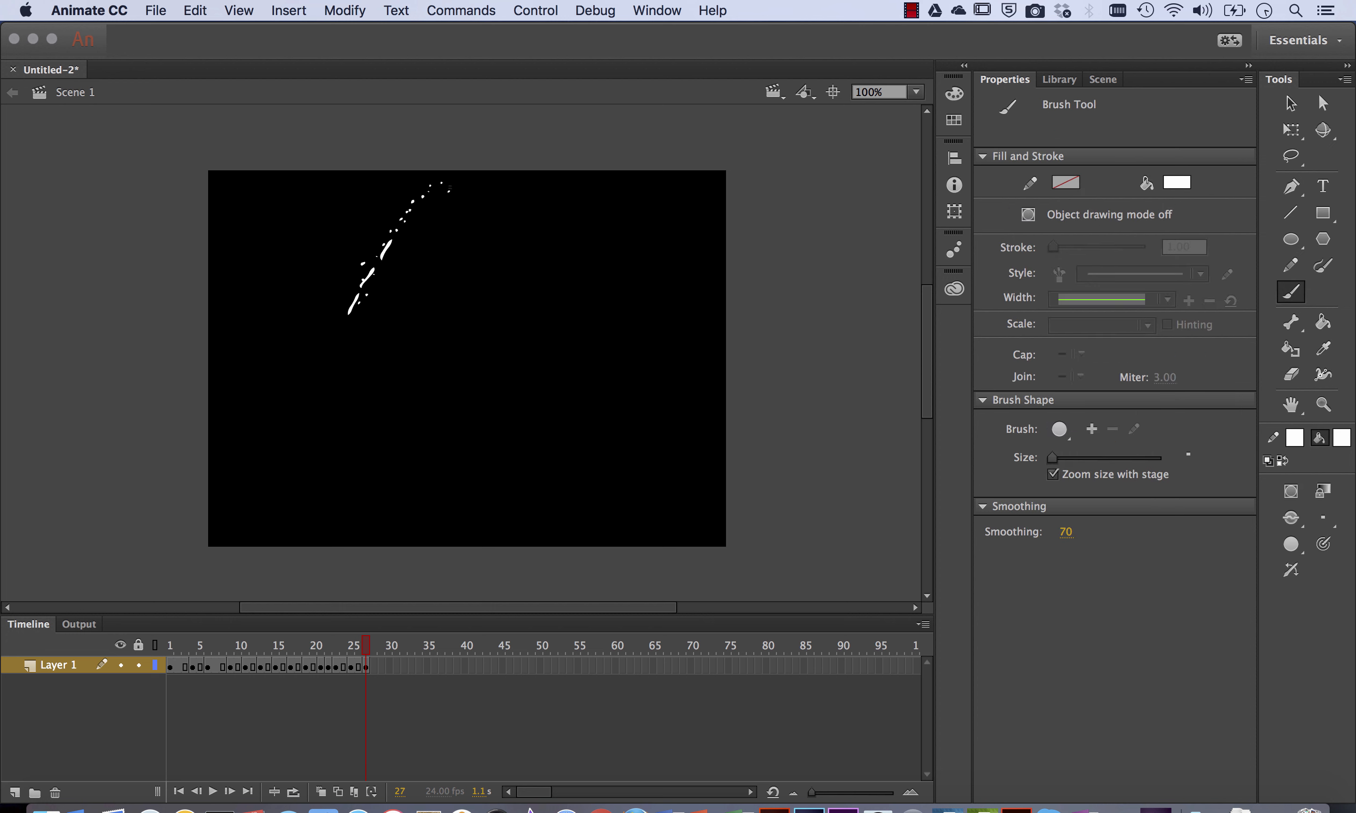
pyautogui.click(380, 666)
pyautogui.press('F6')
pyautogui.press('b')
pyautogui.click(1291, 375)
pyautogui.moveTo(339, 326); pyautogui.dragTo(358, 306)
pyautogui.press('Return')
# Step: Add keyframes at frames 32 and 35, erasing the remaining long dashes so only the upper dots are left
pyautogui.click(403, 665)
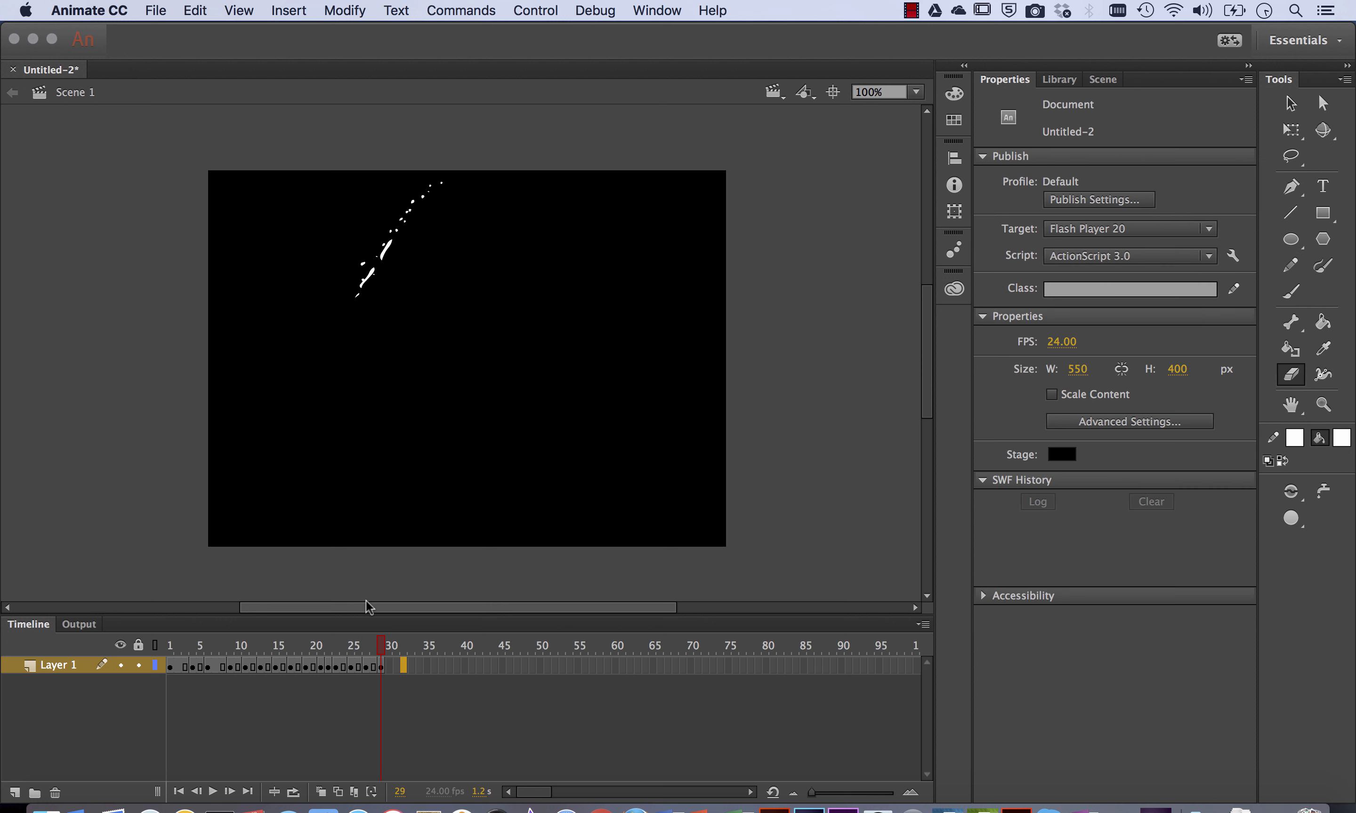
pyautogui.press('F6')
pyautogui.press('b')
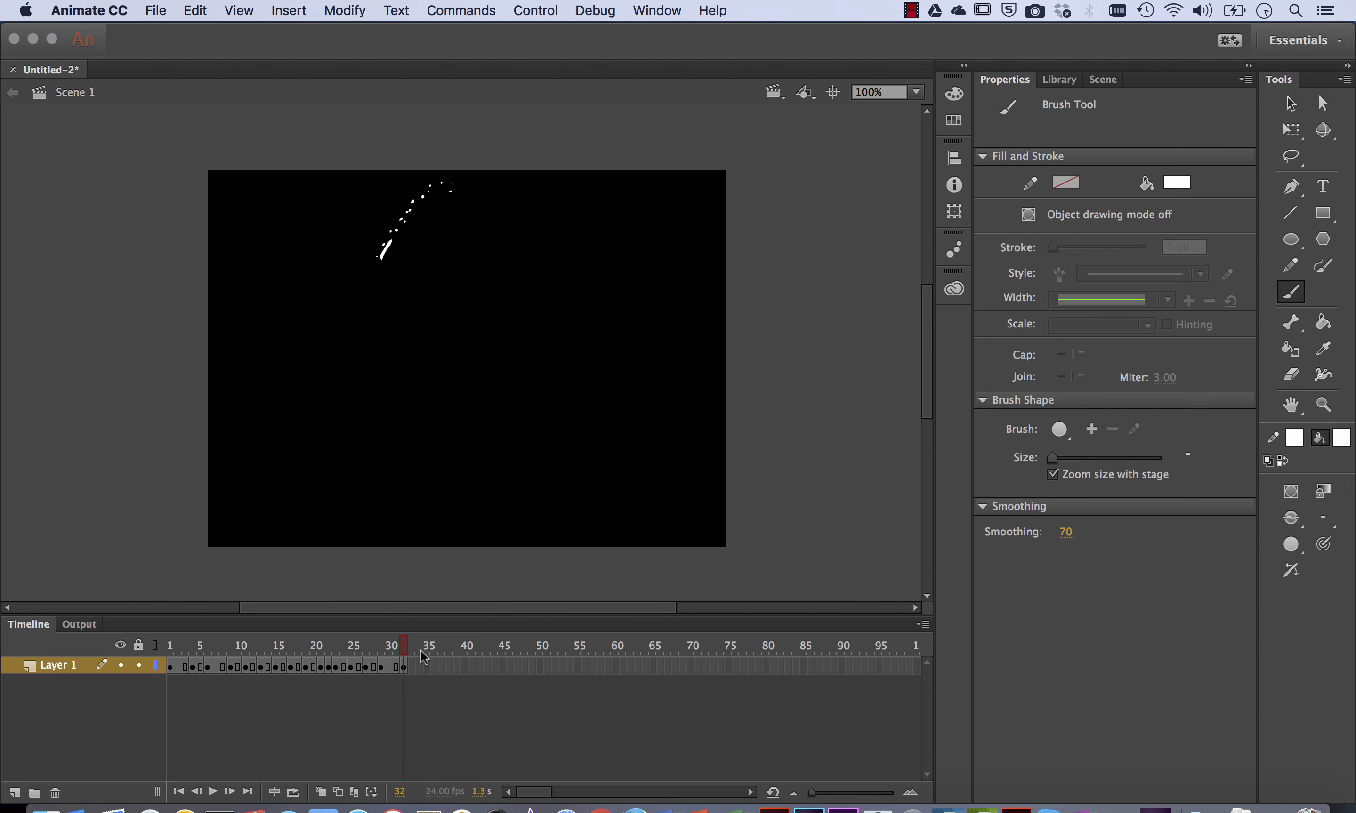
pyautogui.moveTo(421, 650); pyautogui.dragTo(560, 641)
pyautogui.click(425, 667)
pyautogui.press('F6')
pyautogui.press('e')
pyautogui.moveTo(394, 231); pyautogui.dragTo(378, 250)
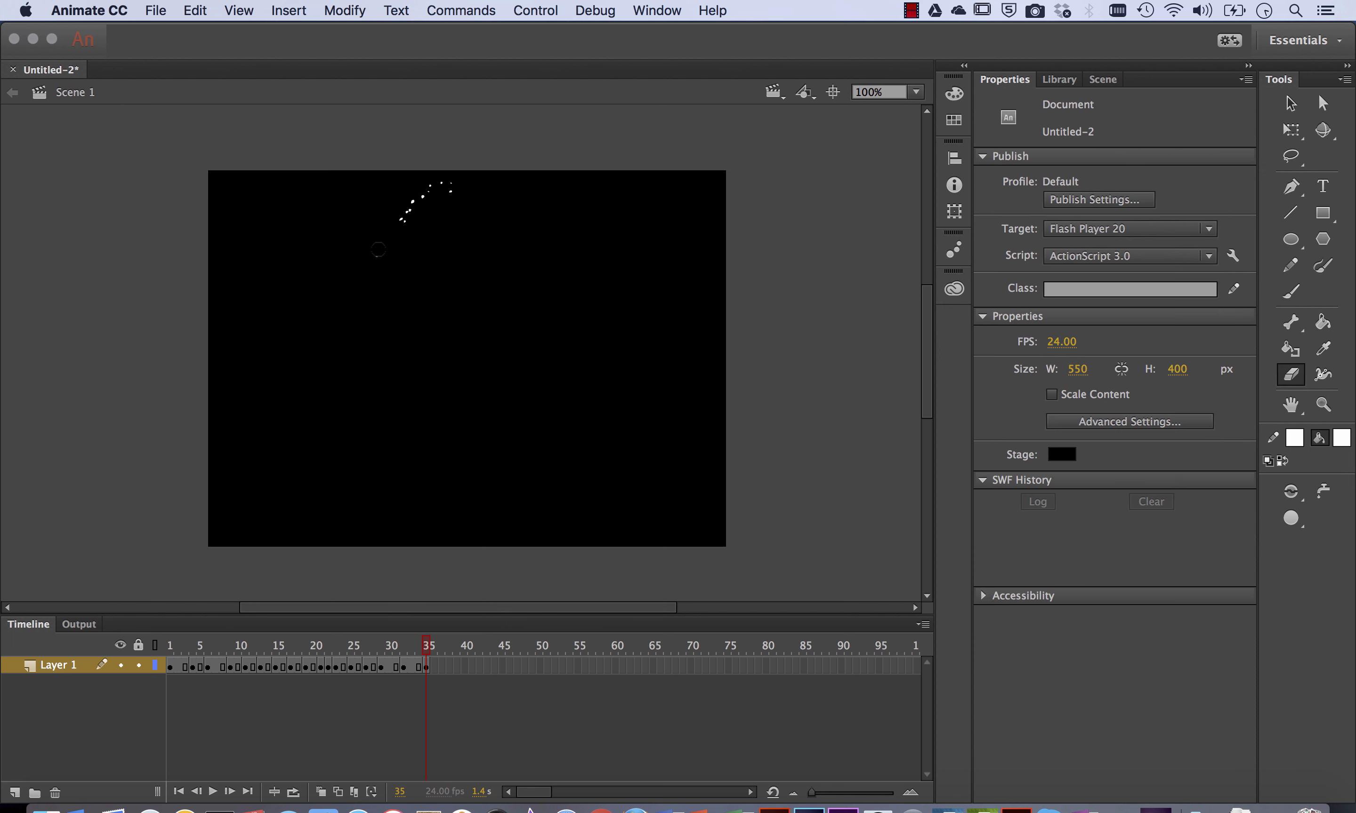
# Step: Add keyframes at frames 37 and 39, erasing the lowest dots and adding a white speck at the tip
pyautogui.moveTo(551, 648); pyautogui.dragTo(486, 662)
pyautogui.click(442, 666)
pyautogui.press('F6')
pyautogui.moveTo(403, 221); pyautogui.dragTo(413, 202)
pyautogui.press('b')
pyautogui.click(460, 190)
pyautogui.click(456, 666)
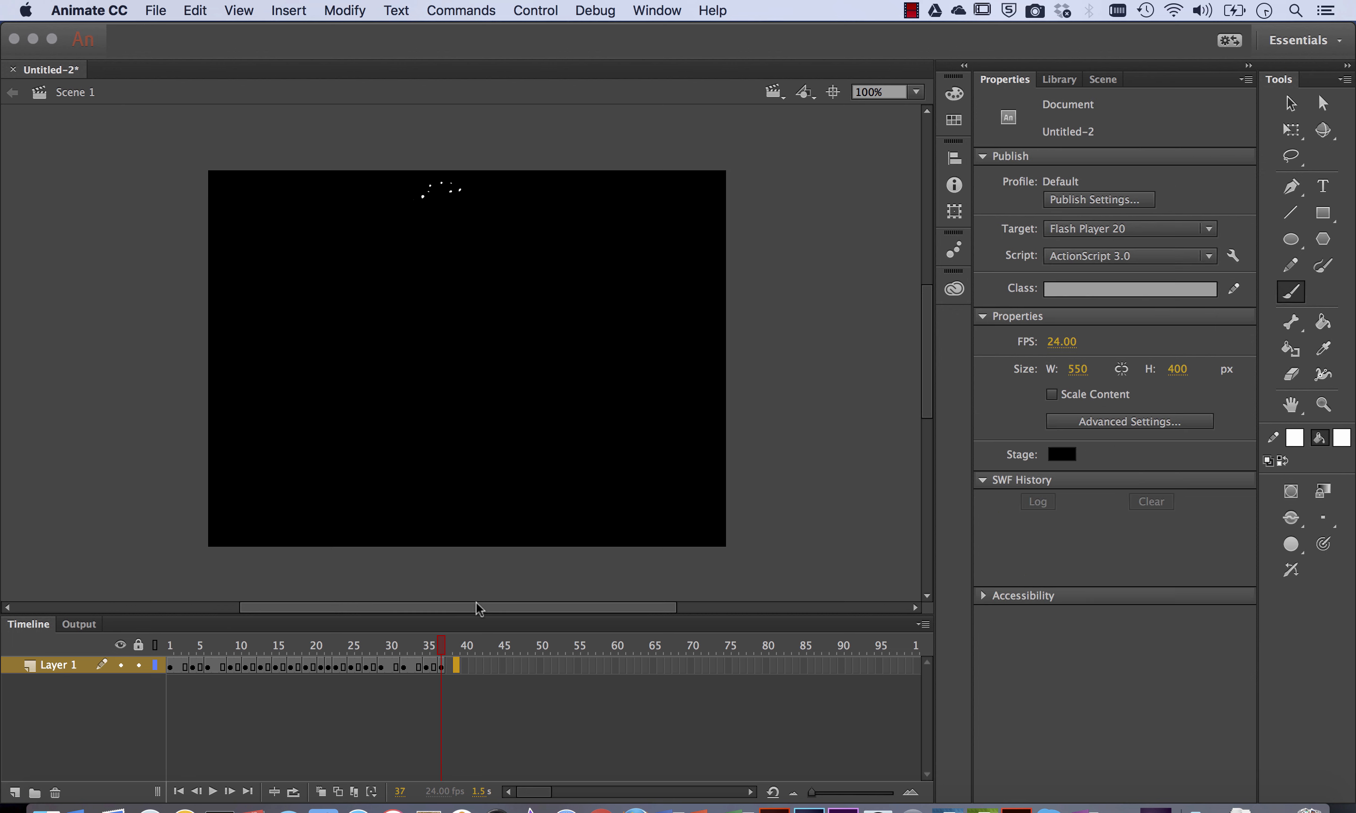
pyautogui.press('F6')
pyautogui.click(1342, 438)
pyautogui.click(1329, 578)
pyautogui.click(1342, 439)
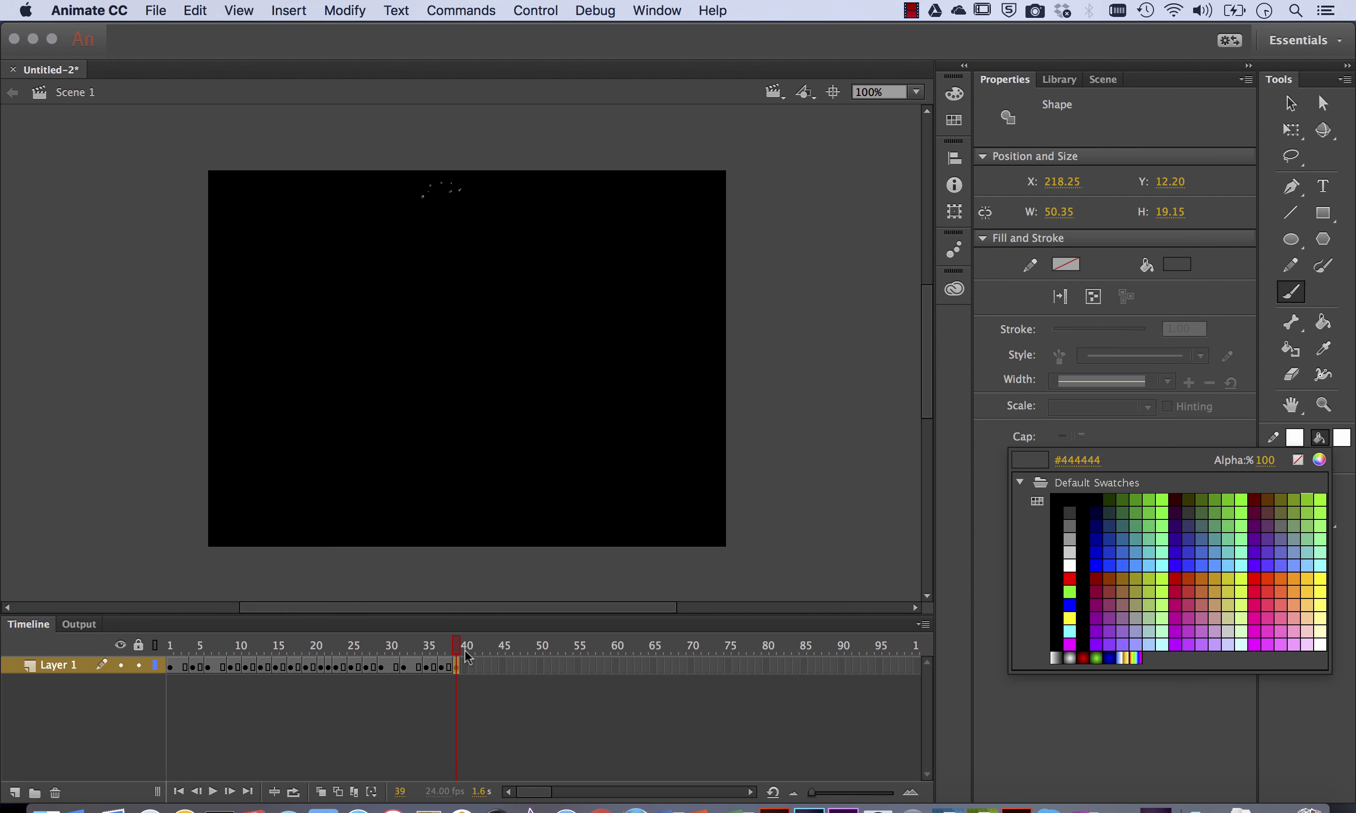
pyautogui.click(1068, 567)
pyautogui.press('v')
pyautogui.click(864, 281)
# Step: Brush the first small burst strokes below the dots on frame 39 and recolour them yellow
pyautogui.click(1291, 292)
pyautogui.click(1341, 438)
pyautogui.click(1329, 579)
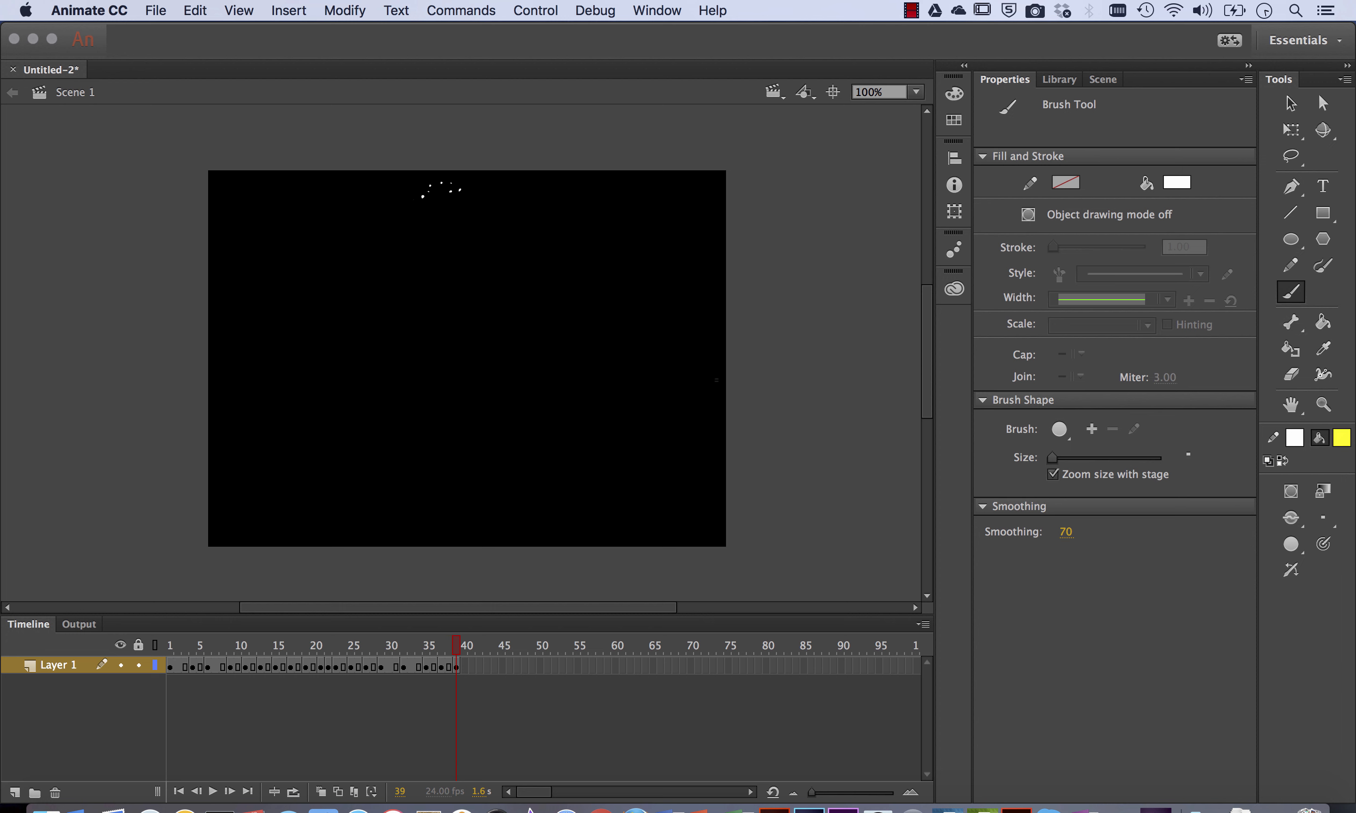
pyautogui.click(1291, 157)
pyautogui.moveTo(448, 207); pyautogui.dragTo(451, 198)
pyautogui.click(1341, 439)
pyautogui.click(1069, 619)
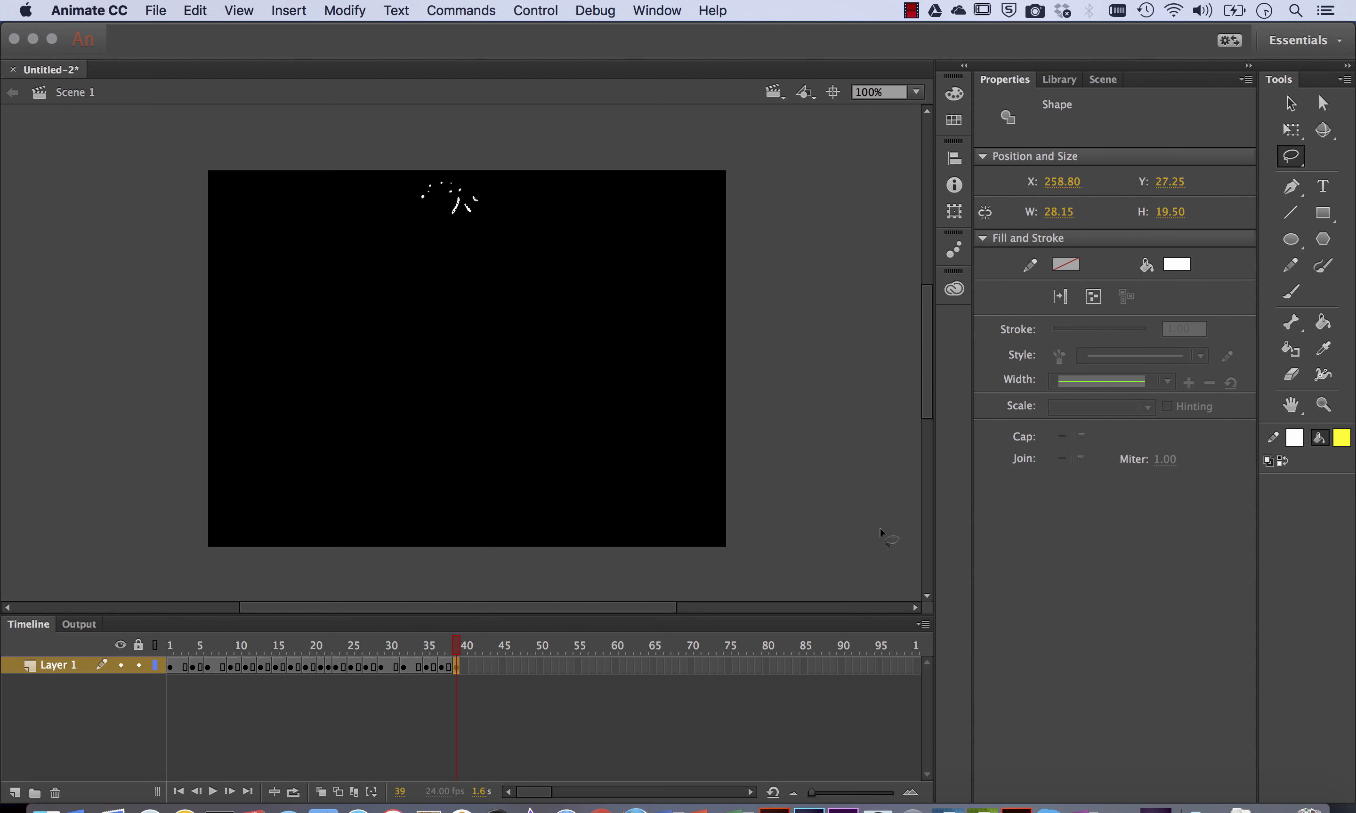
pyautogui.click(1342, 439)
pyautogui.click(1069, 619)
pyautogui.click(902, 479)
# Step: Add keyframes at frames 41 and 45, and brush longer yellow streaks falling from the burst on frame 45
pyautogui.press('F6')
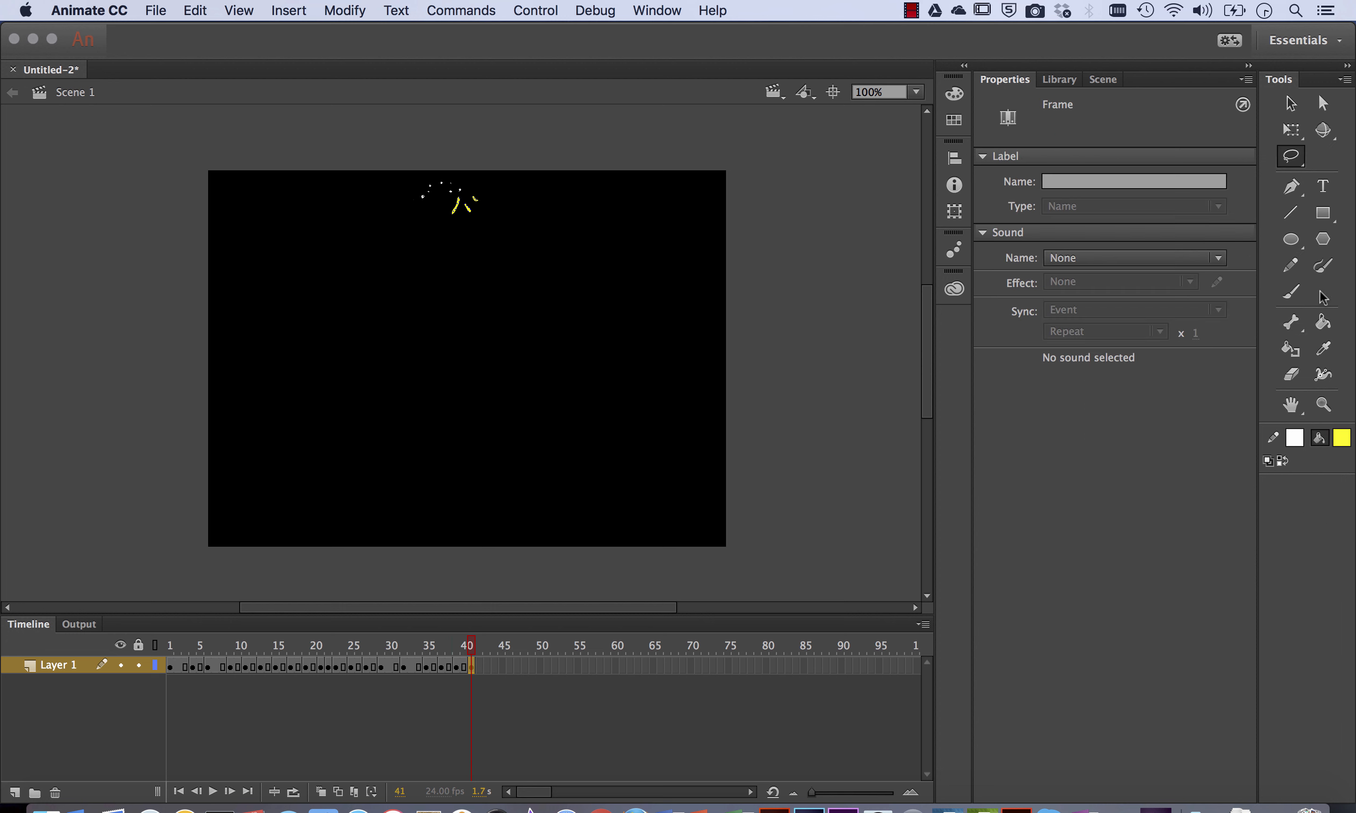
pyautogui.click(501, 666)
pyautogui.press('F6')
pyautogui.click(1291, 374)
pyautogui.click(1291, 292)
pyautogui.moveTo(443, 212)
pyautogui.mouseDown()
pyautogui.moveTo(429, 247)
pyautogui.moveTo(449, 264)
pyautogui.mouseUp()
pyautogui.moveTo(467, 213)
pyautogui.mouseDown()
pyautogui.moveTo(489, 255)
pyautogui.moveTo(440, 260)
pyautogui.moveTo(468, 232)
pyautogui.moveTo(411, 282)
pyautogui.mouseUp()
# Step: Add a keyframe at frame 48, turn on onion skinning and brush yellow streaks arching outward from the burst
pyautogui.click(523, 667)
pyautogui.press('F6')
pyautogui.click(1290, 375)
pyautogui.click(321, 792)
pyautogui.click(1291, 292)
pyautogui.moveTo(443, 190)
pyautogui.mouseDown()
pyautogui.moveTo(403, 257)
pyautogui.moveTo(431, 280)
pyautogui.mouseUp()
pyautogui.moveTo(462, 211); pyautogui.dragTo(475, 265)
pyautogui.moveTo(464, 195); pyautogui.dragTo(488, 263)
pyautogui.moveTo(485, 202)
pyautogui.mouseDown()
pyautogui.moveTo(533, 267)
pyautogui.moveTo(594, 273)
pyautogui.mouseUp()
pyautogui.moveTo(491, 227); pyautogui.dragTo(499, 244)
pyautogui.moveTo(507, 202); pyautogui.dragTo(520, 212)
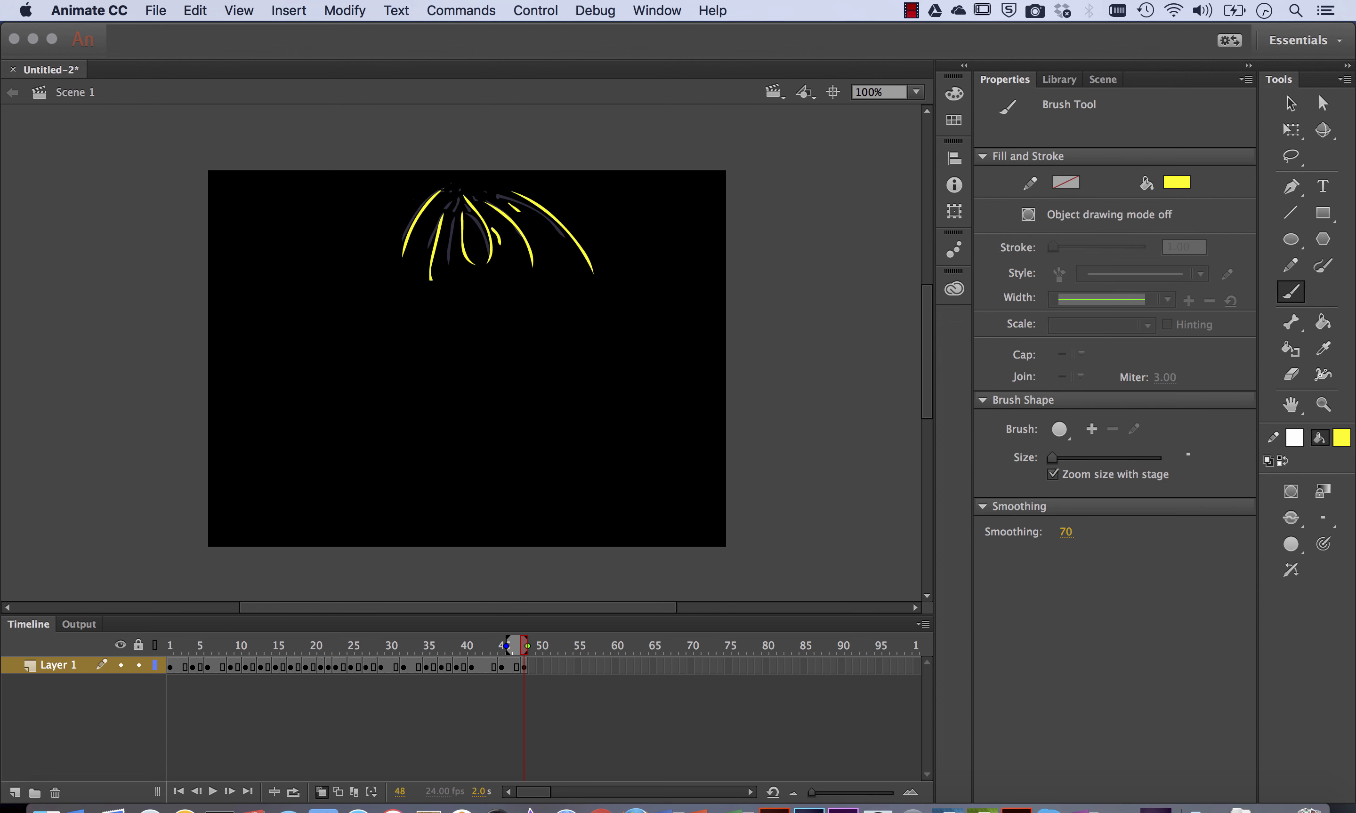
# Step: Insert a blank keyframe at frame 51 and brush the yellow streaks farther down and outward, with scattered specks
pyautogui.click(545, 665)
pyautogui.press('F7')
pyautogui.moveTo(426, 207); pyautogui.dragTo(389, 304)
pyautogui.moveTo(446, 228); pyautogui.dragTo(442, 315)
pyautogui.moveTo(465, 218); pyautogui.dragTo(483, 286)
pyautogui.moveTo(488, 216)
pyautogui.mouseDown()
pyautogui.moveTo(501, 284)
pyautogui.moveTo(552, 304)
pyautogui.mouseUp()
pyautogui.moveTo(554, 207); pyautogui.dragTo(606, 332)
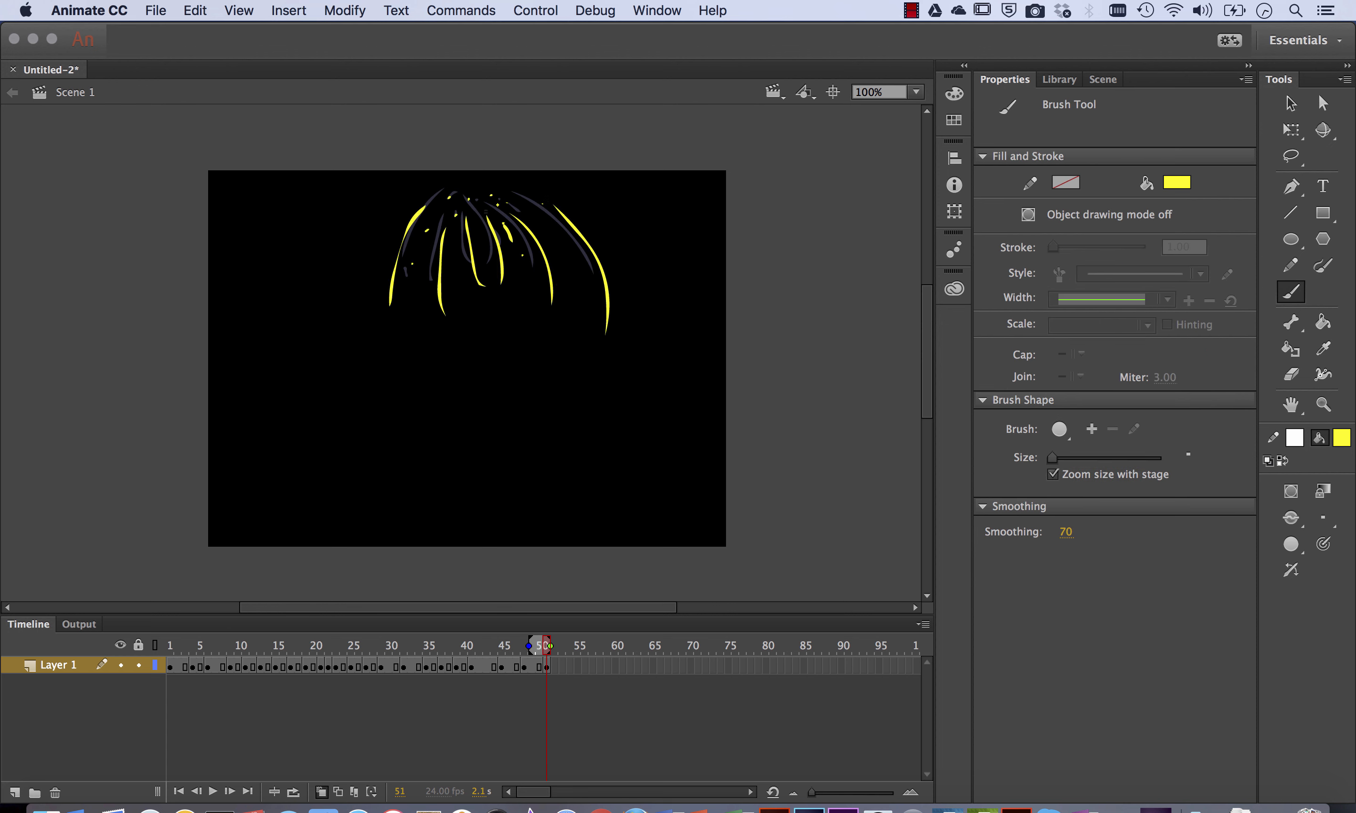
# Step: Insert a blank keyframe at frame 53 and paint longer, more broken yellow streaks with small dashes near the top
pyautogui.click(561, 665)
pyautogui.press('F7')
pyautogui.moveTo(404, 239); pyautogui.dragTo(387, 346)
pyautogui.moveTo(439, 252); pyautogui.dragTo(453, 354)
pyautogui.moveTo(469, 255)
pyautogui.mouseDown()
pyautogui.moveTo(483, 287)
pyautogui.moveTo(511, 287)
pyautogui.mouseUp()
pyautogui.moveTo(544, 243); pyautogui.dragTo(558, 282)
pyautogui.moveTo(570, 220); pyautogui.dragTo(611, 292)
pyautogui.moveTo(433, 200); pyautogui.dragTo(421, 215)
pyautogui.moveTo(455, 191); pyautogui.dragTo(438, 203)
# Step: Extend the onion skin range about 14 frames back and insert a blank keyframe at frame 56
pyautogui.click(559, 647)
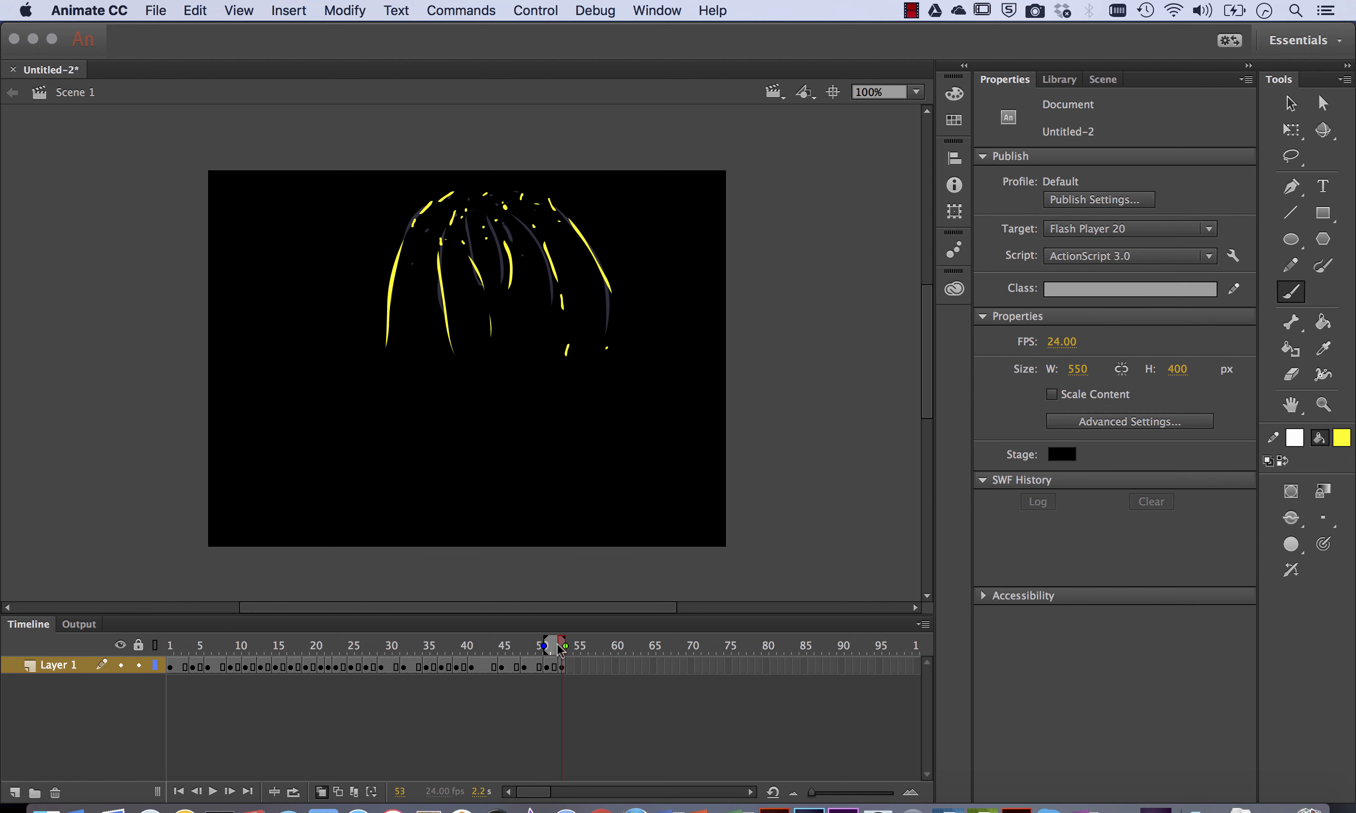
pyautogui.moveTo(544, 646); pyautogui.dragTo(454, 647)
pyautogui.press('Return')
pyautogui.click(583, 665)
pyautogui.press('F7')
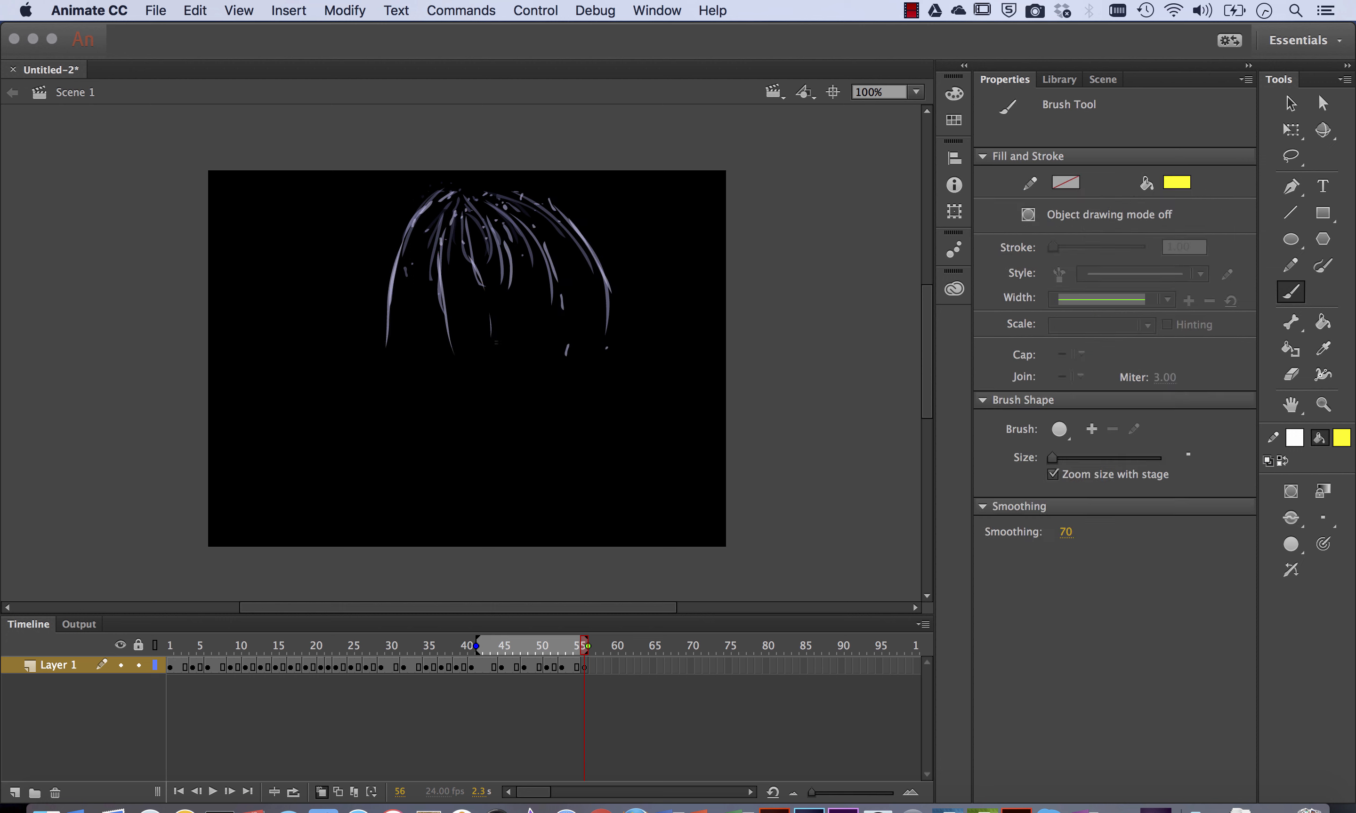
# Step: Brush long yellow streaks falling lower on frame 56, with broken dashes and specks near the burst's centre
pyautogui.moveTo(405, 247); pyautogui.dragTo(395, 420)
pyautogui.moveTo(444, 306); pyautogui.dragTo(454, 401)
pyautogui.moveTo(465, 215); pyautogui.dragTo(455, 232)
pyautogui.moveTo(477, 285); pyautogui.dragTo(487, 346)
pyautogui.moveTo(517, 239); pyautogui.dragTo(514, 302)
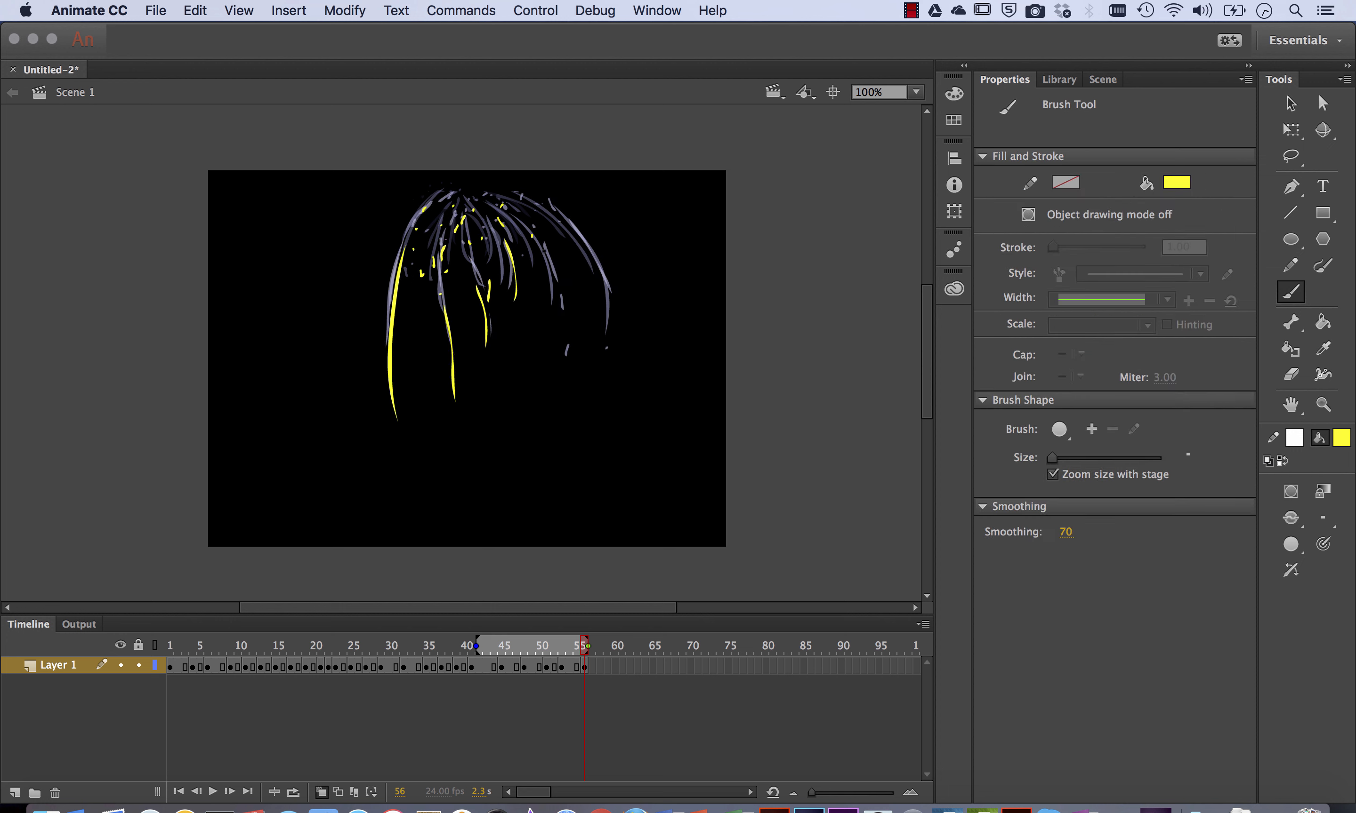
pyautogui.moveTo(556, 209); pyautogui.dragTo(596, 278)
pyautogui.moveTo(564, 296); pyautogui.dragTo(568, 366)
pyautogui.moveTo(602, 296); pyautogui.dragTo(605, 358)
pyautogui.moveTo(584, 647); pyautogui.dragTo(586, 647)
# Step: Insert a blank keyframe at frame 58 and brush short, separated yellow dashes along the lower parts of the streaks
pyautogui.click(600, 668)
pyautogui.press('F7')
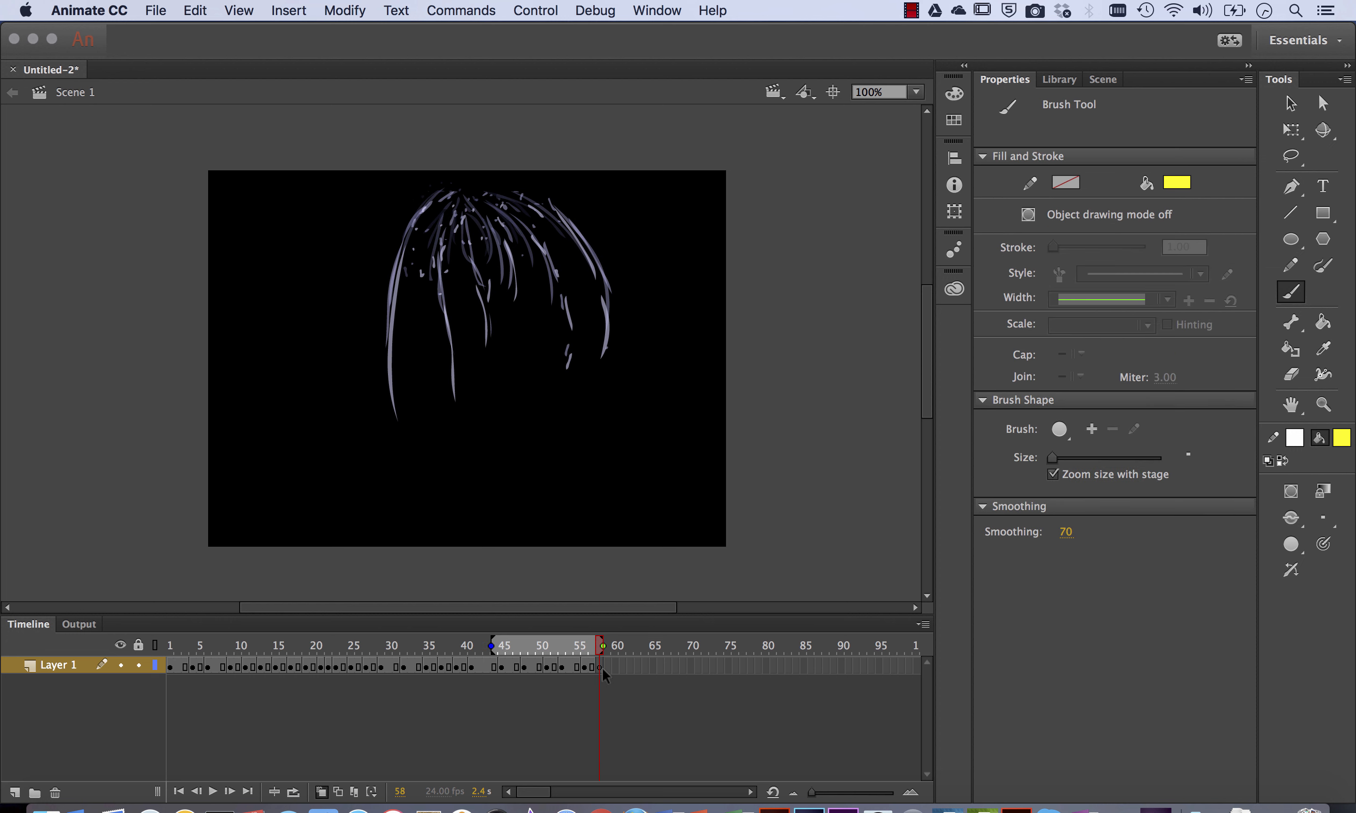
pyautogui.moveTo(400, 284); pyautogui.dragTo(391, 346)
pyautogui.moveTo(387, 384); pyautogui.dragTo(388, 401)
pyautogui.moveTo(393, 417); pyautogui.dragTo(394, 426)
pyautogui.moveTo(444, 310); pyautogui.dragTo(447, 323)
pyautogui.moveTo(458, 364); pyautogui.dragTo(461, 394)
pyautogui.moveTo(568, 319); pyautogui.dragTo(565, 338)
pyautogui.moveTo(570, 350); pyautogui.dragTo(568, 374)
pyautogui.moveTo(606, 347); pyautogui.dragTo(604, 370)
# Step: Insert a blank keyframe at frame 61 and paint smaller yellow dashes and dots, with a few trailing below the streak ends
pyautogui.click(621, 668)
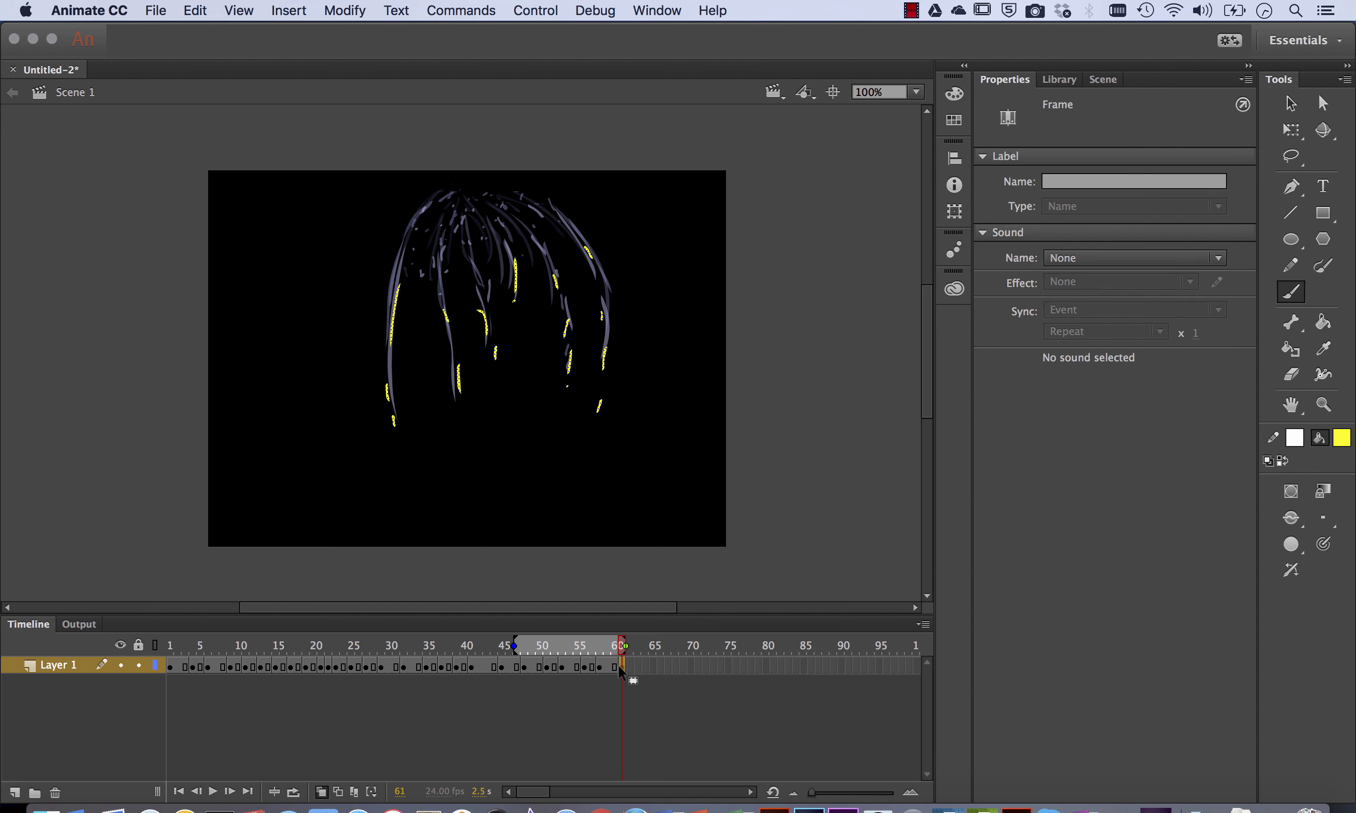
pyautogui.press('F7')
pyautogui.moveTo(563, 298); pyautogui.dragTo(568, 309)
pyautogui.moveTo(560, 354); pyautogui.dragTo(559, 387)
pyautogui.moveTo(603, 291); pyautogui.dragTo(604, 299)
pyautogui.click(579, 235)
pyautogui.click(595, 274)
pyautogui.moveTo(545, 243); pyautogui.dragTo(547, 248)
pyautogui.moveTo(442, 303); pyautogui.dragTo(444, 309)
pyautogui.click(451, 347)
pyautogui.click(454, 366)
pyautogui.moveTo(453, 391); pyautogui.dragTo(452, 398)
pyautogui.moveTo(453, 417); pyautogui.dragTo(448, 448)
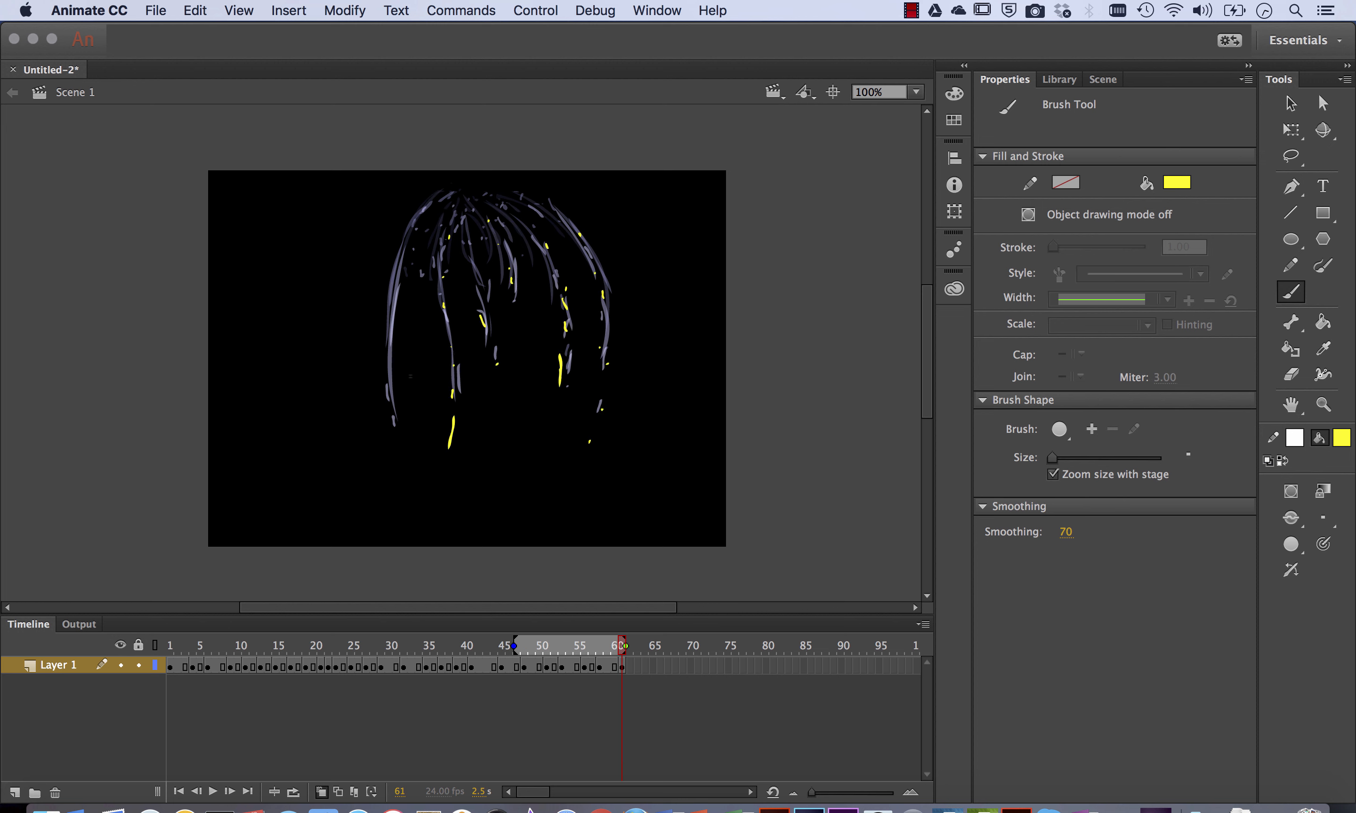
# Step: Insert a blank keyframe at frame 63 and paint sparse yellow dashes and specks around the lower ends of the streaks
pyautogui.click(637, 665)
pyautogui.press('F7')
pyautogui.moveTo(609, 365); pyautogui.dragTo(610, 373)
pyautogui.moveTo(567, 325); pyautogui.dragTo(566, 333)
pyautogui.moveTo(566, 373); pyautogui.dragTo(560, 385)
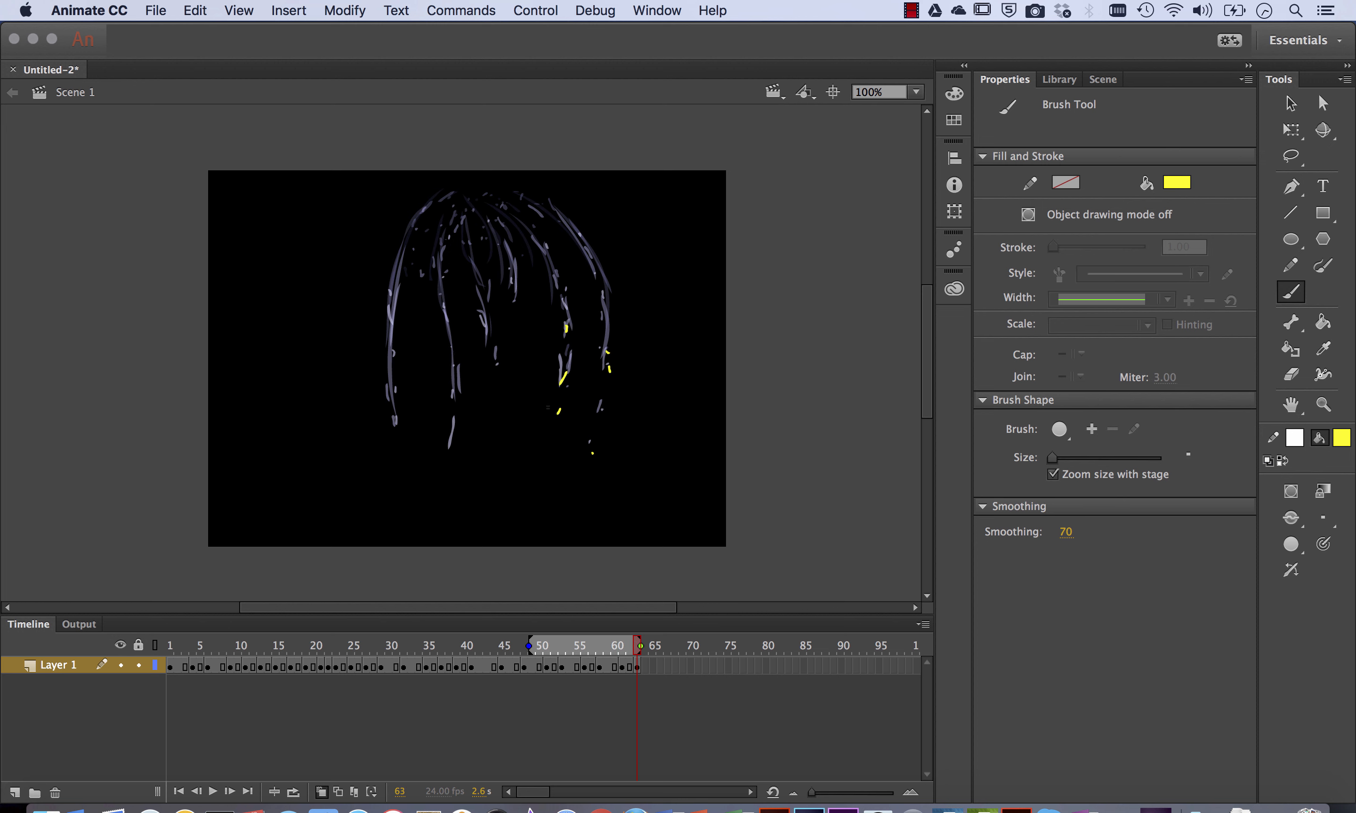
pyautogui.moveTo(512, 294); pyautogui.dragTo(511, 303)
pyautogui.moveTo(452, 402); pyautogui.dragTo(456, 429)
pyautogui.moveTo(392, 373); pyautogui.dragTo(392, 385)
pyautogui.click(402, 448)
pyautogui.press('Return')
# Step: Insert a blank keyframe at frame 66 and paint a few last tiny yellow specks near the streak ends
pyautogui.click(658, 668)
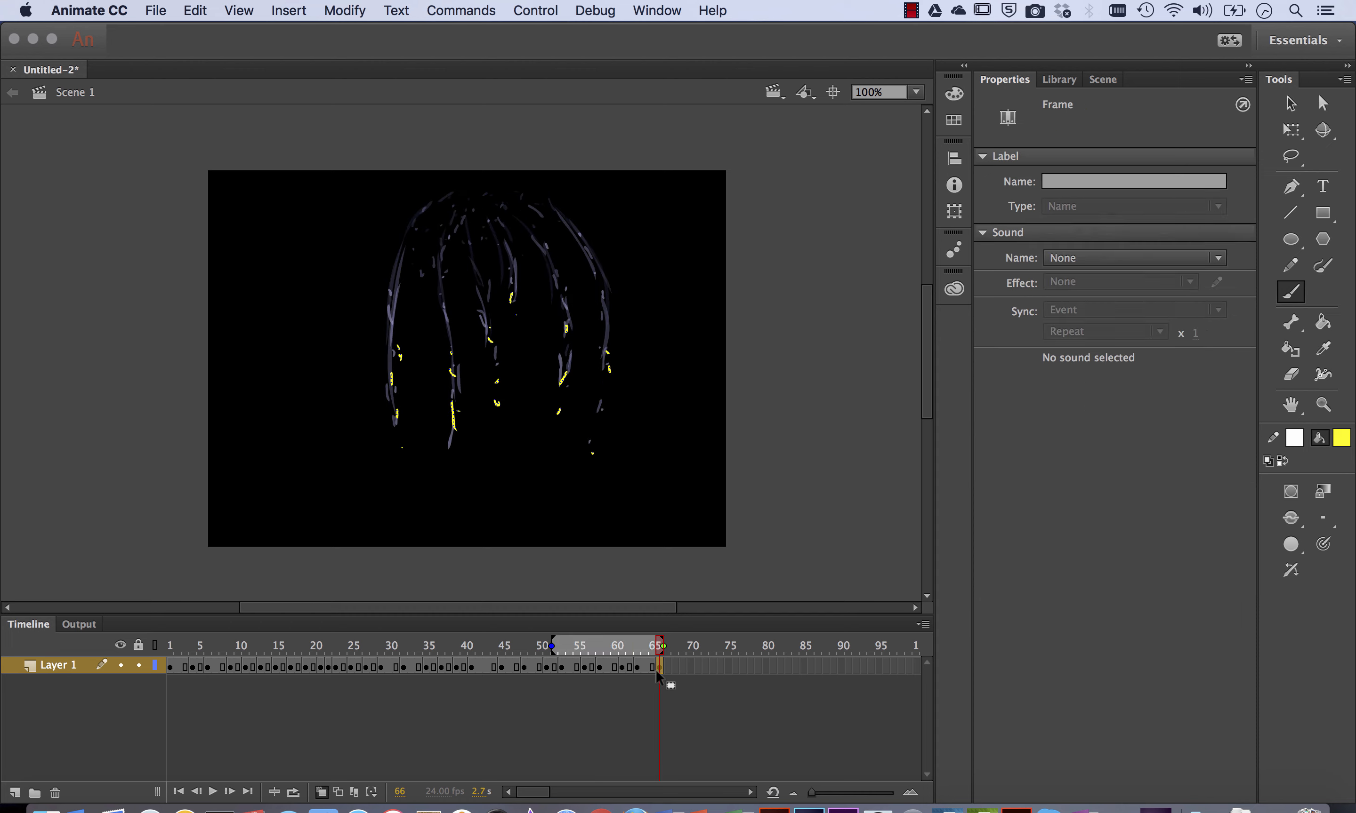
pyautogui.press('F7')
pyautogui.moveTo(612, 362); pyautogui.dragTo(611, 366)
pyautogui.moveTo(599, 396); pyautogui.dragTo(597, 408)
pyautogui.moveTo(595, 419); pyautogui.dragTo(596, 423)
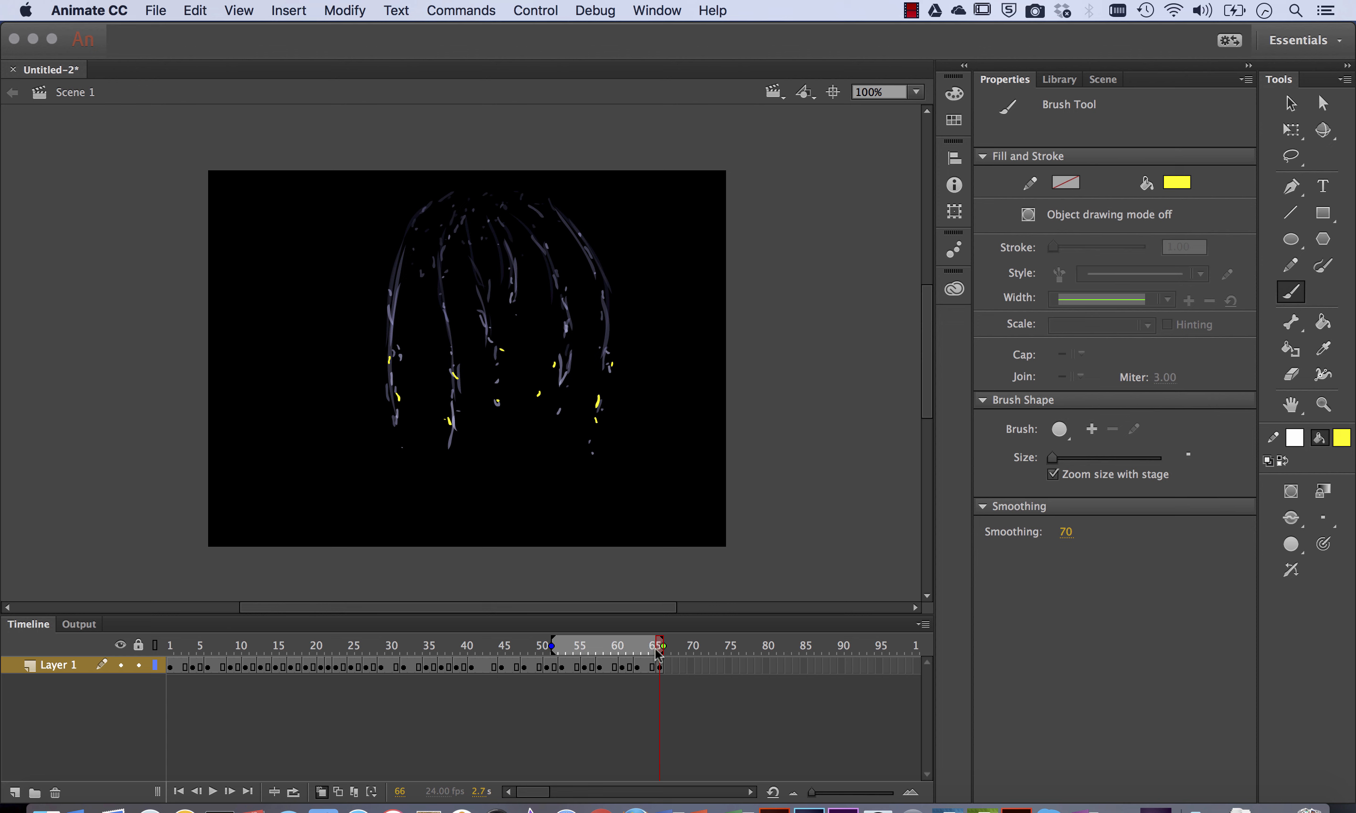
# Step: Scrub back through the finished firework animation to frame 1
pyautogui.moveTo(659, 649); pyautogui.dragTo(137, 669)
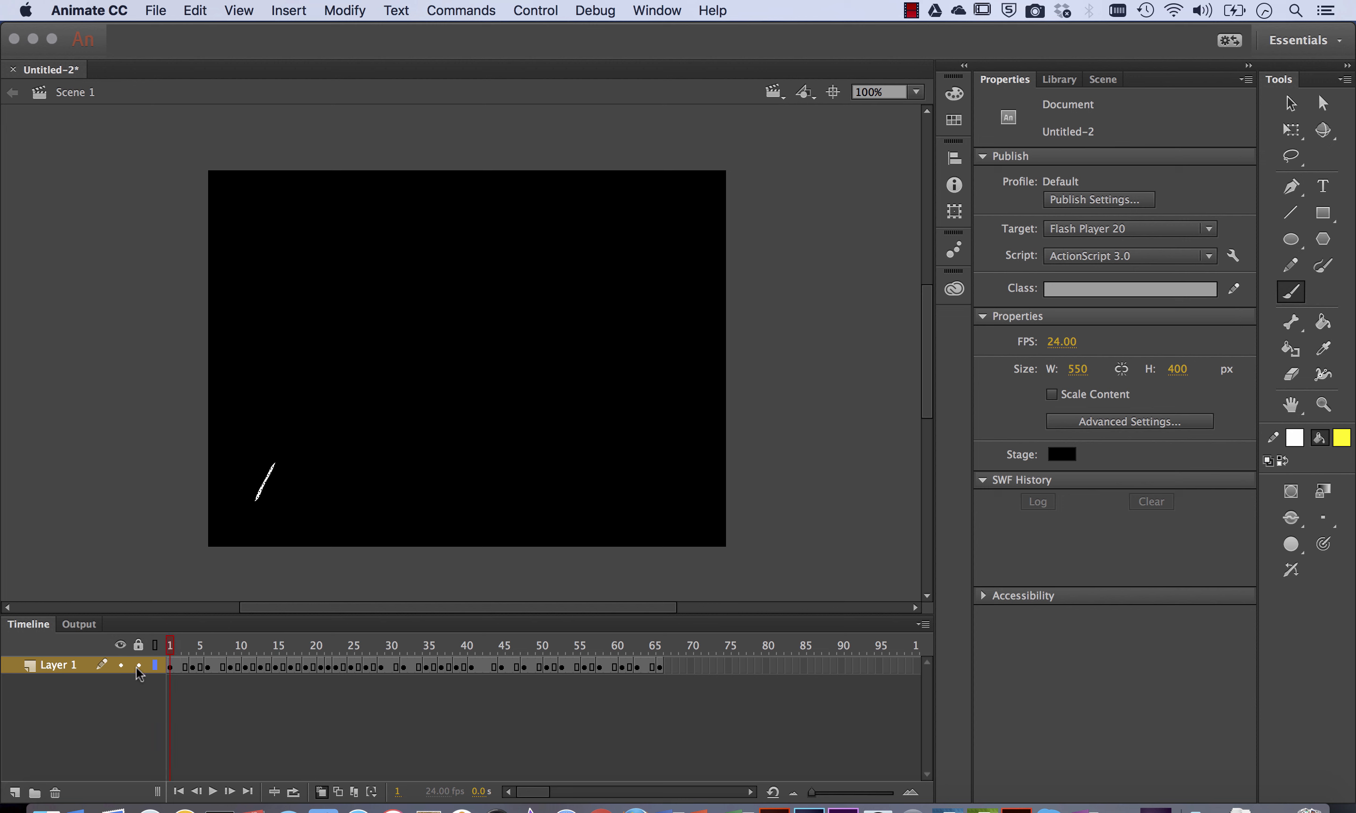
pyautogui.moveTo(136, 667)
pyautogui.mouseDown()
pyautogui.moveTo(388, 650)
pyautogui.moveTo(303, 661)
pyautogui.moveTo(460, 682)
pyautogui.mouseUp()
pyautogui.moveTo(466, 682); pyautogui.dragTo(656, 705)
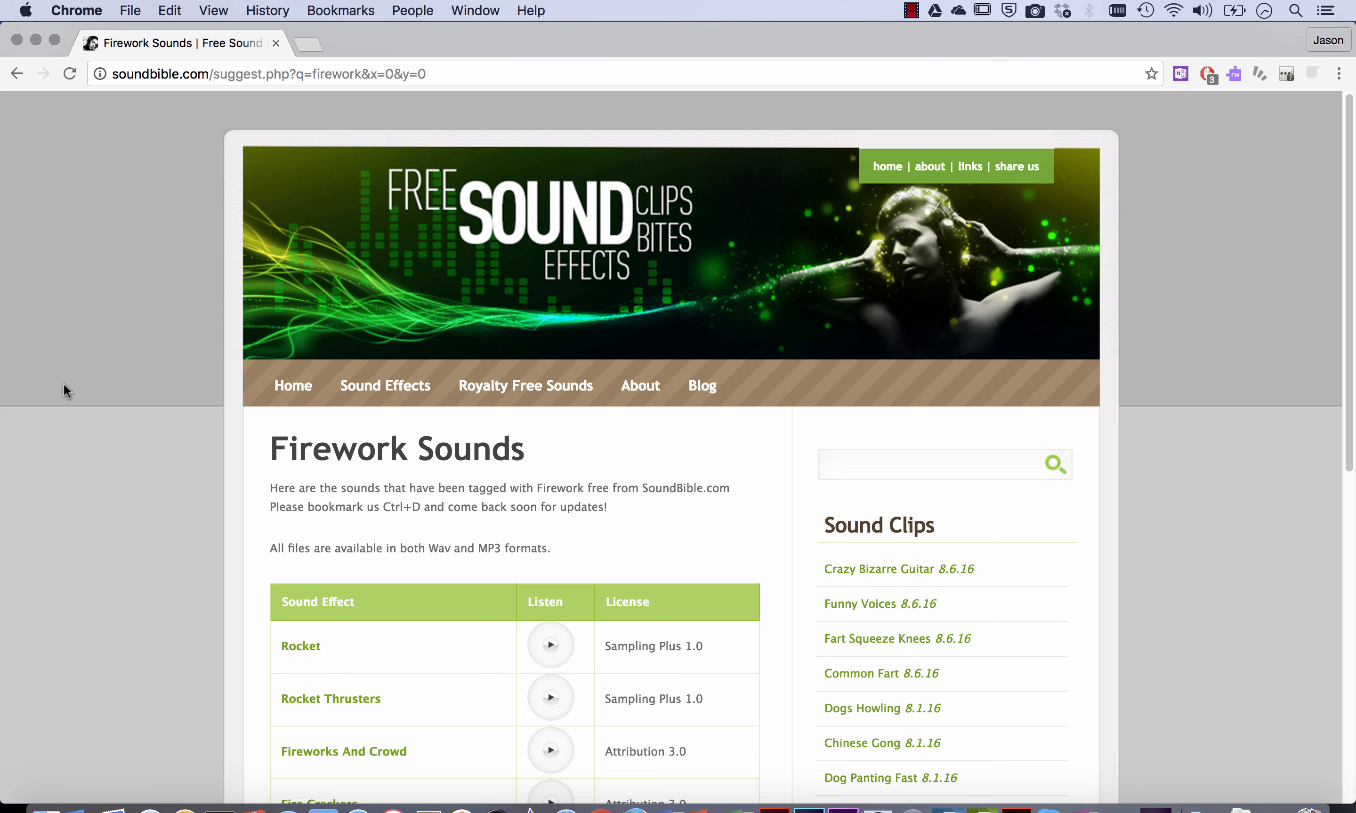
# Step: Switch to SoundBible in Chrome and search the site for "firework" sounds
pyautogui.click(874, 458)
pyautogui.write('fire')
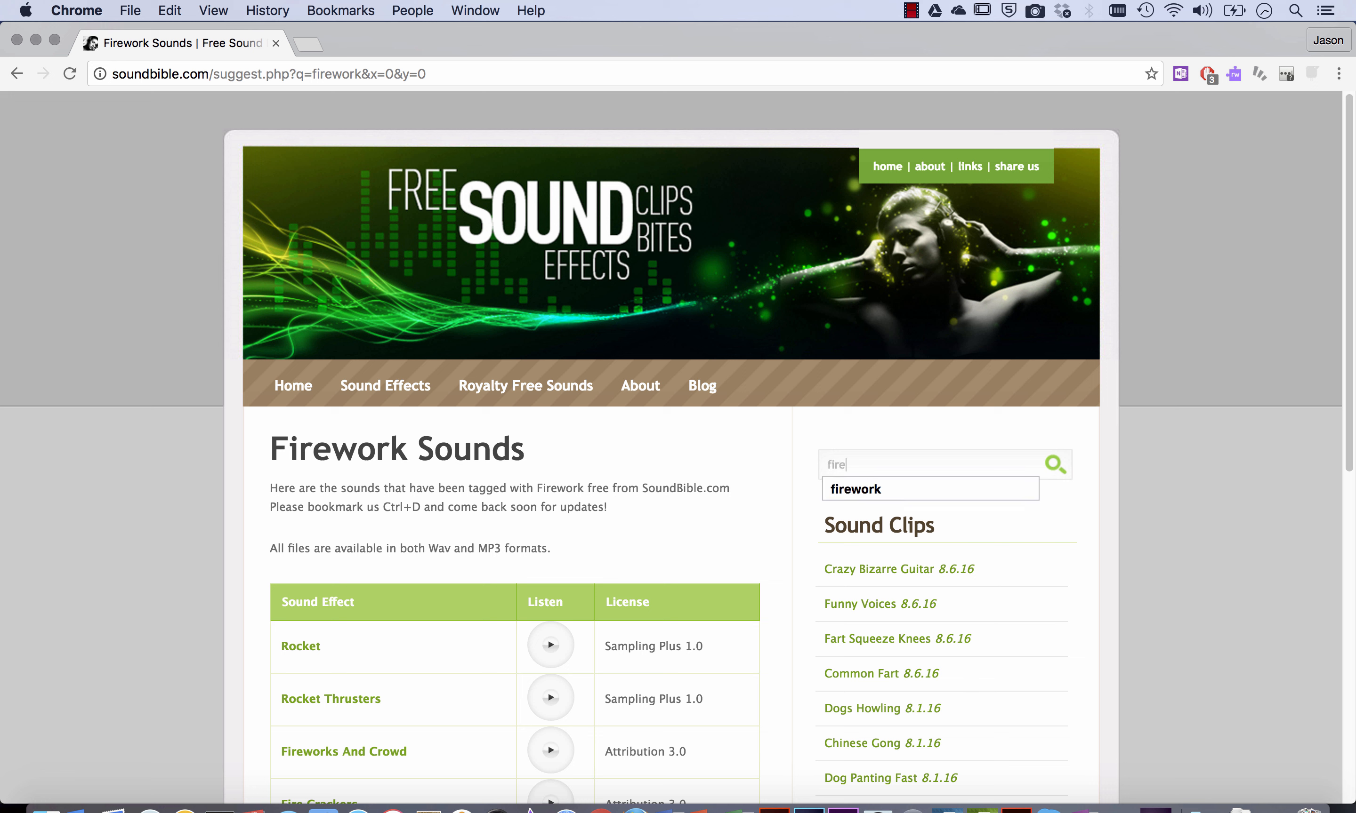
pyautogui.press('Down')
pyautogui.press('Return')
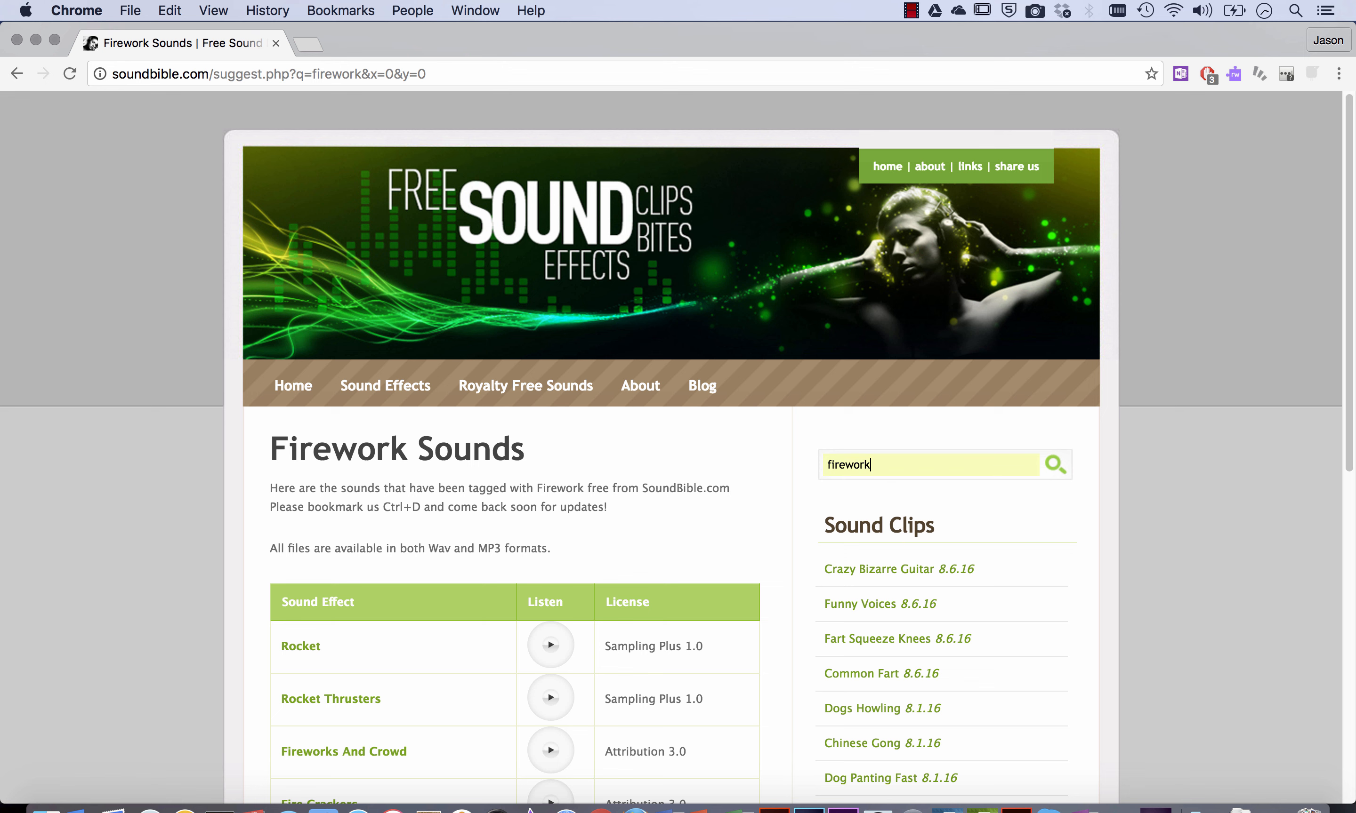
pyautogui.click(1056, 462)
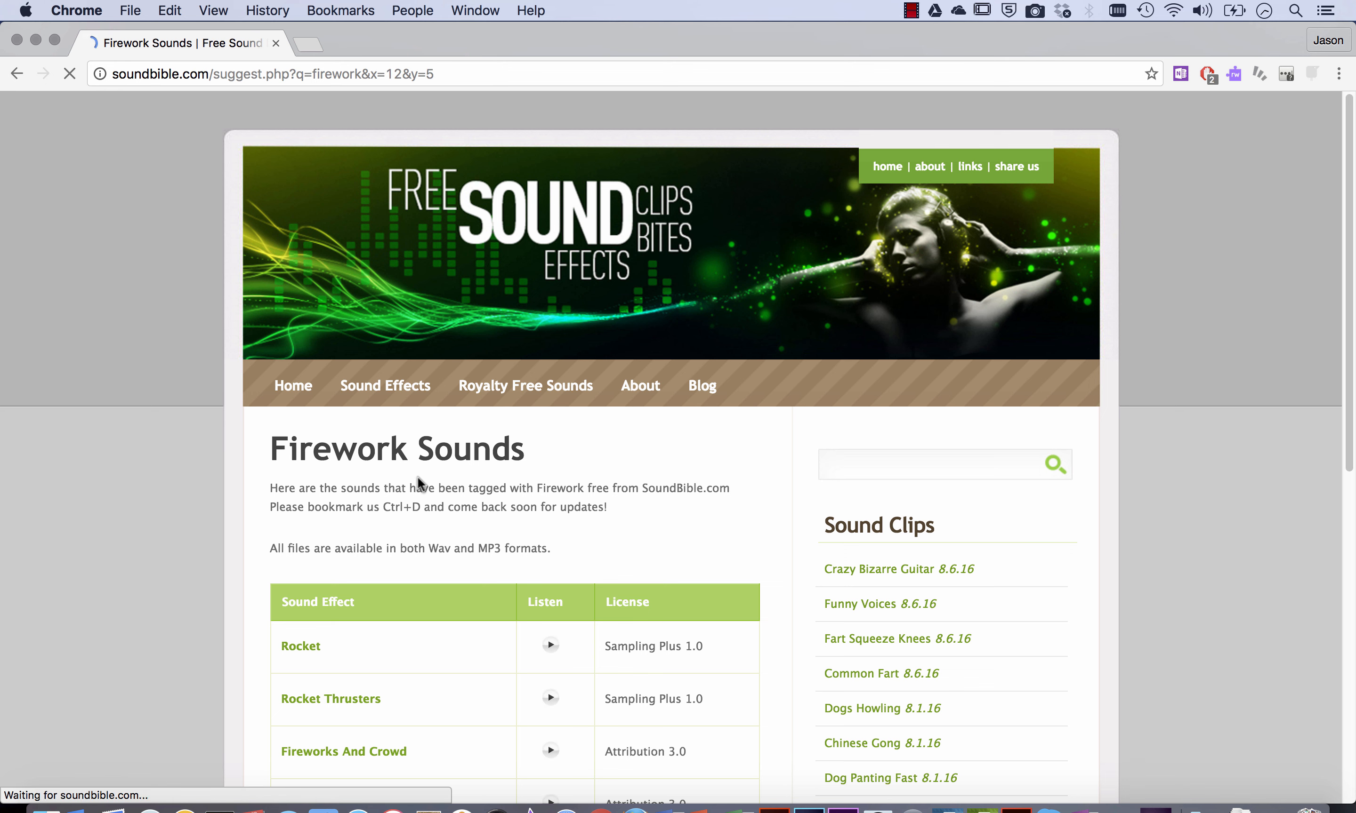
# Step: Listen to the Fireworks and Fireworks Finale sound previews in the search results
pyautogui.scroll(-8, 113, 531)
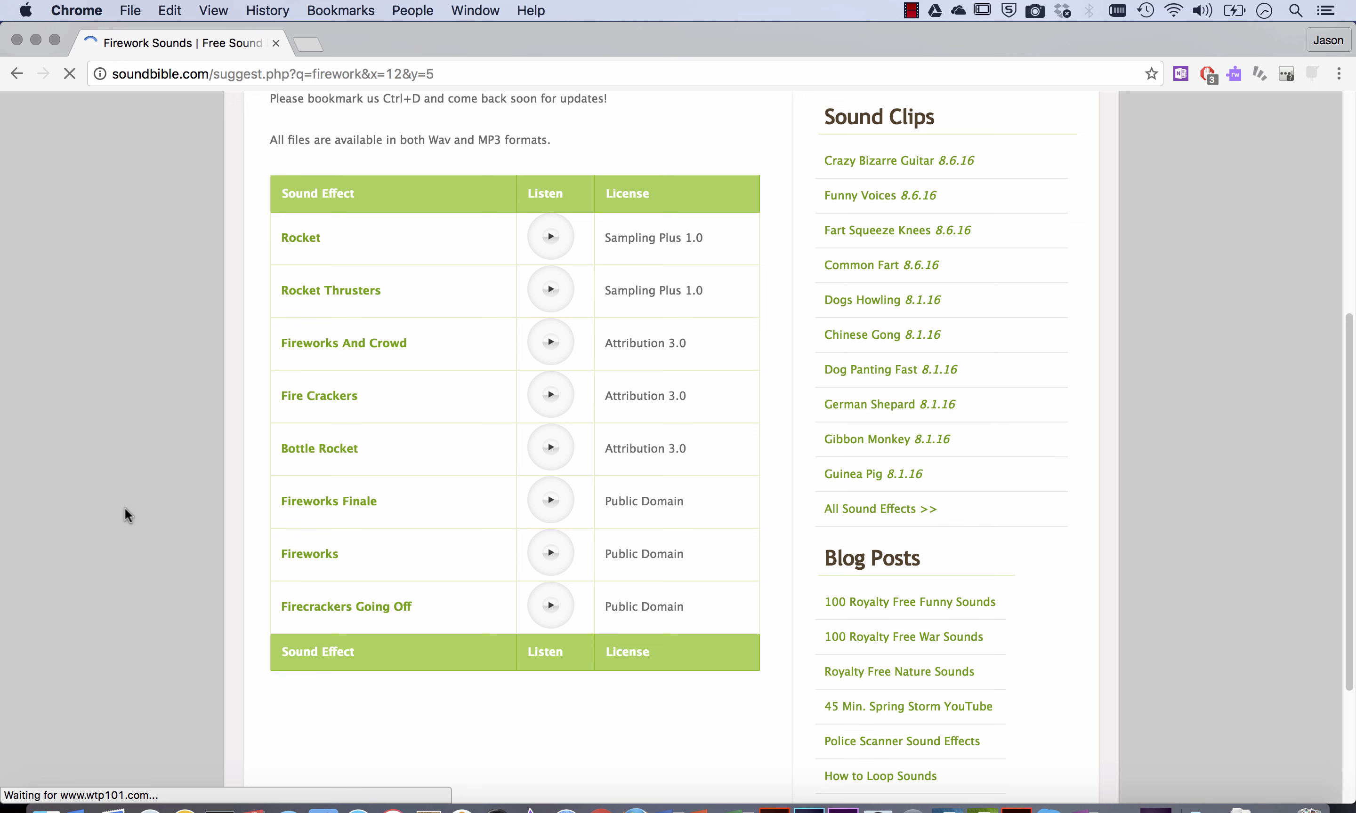
pyautogui.click(549, 560)
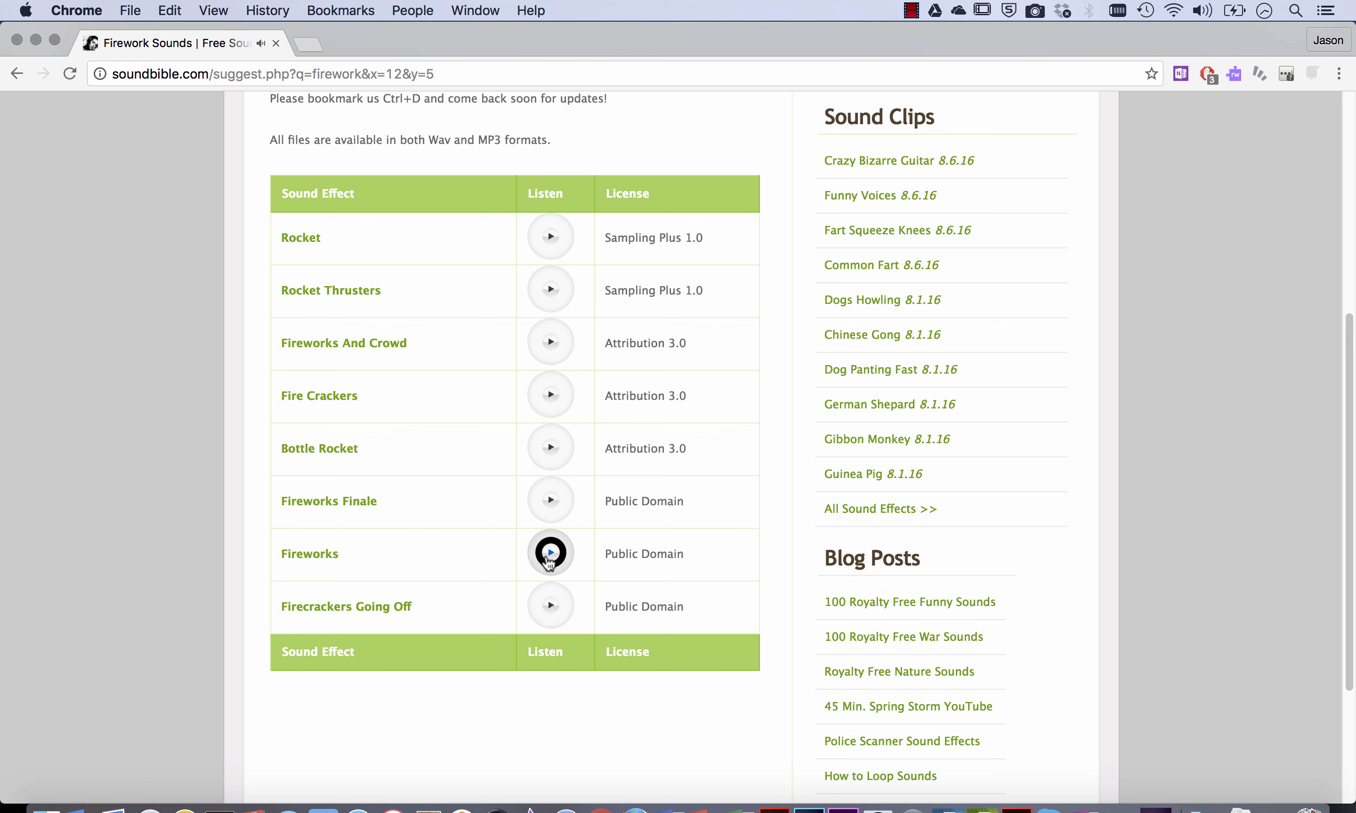
pyautogui.click(553, 503)
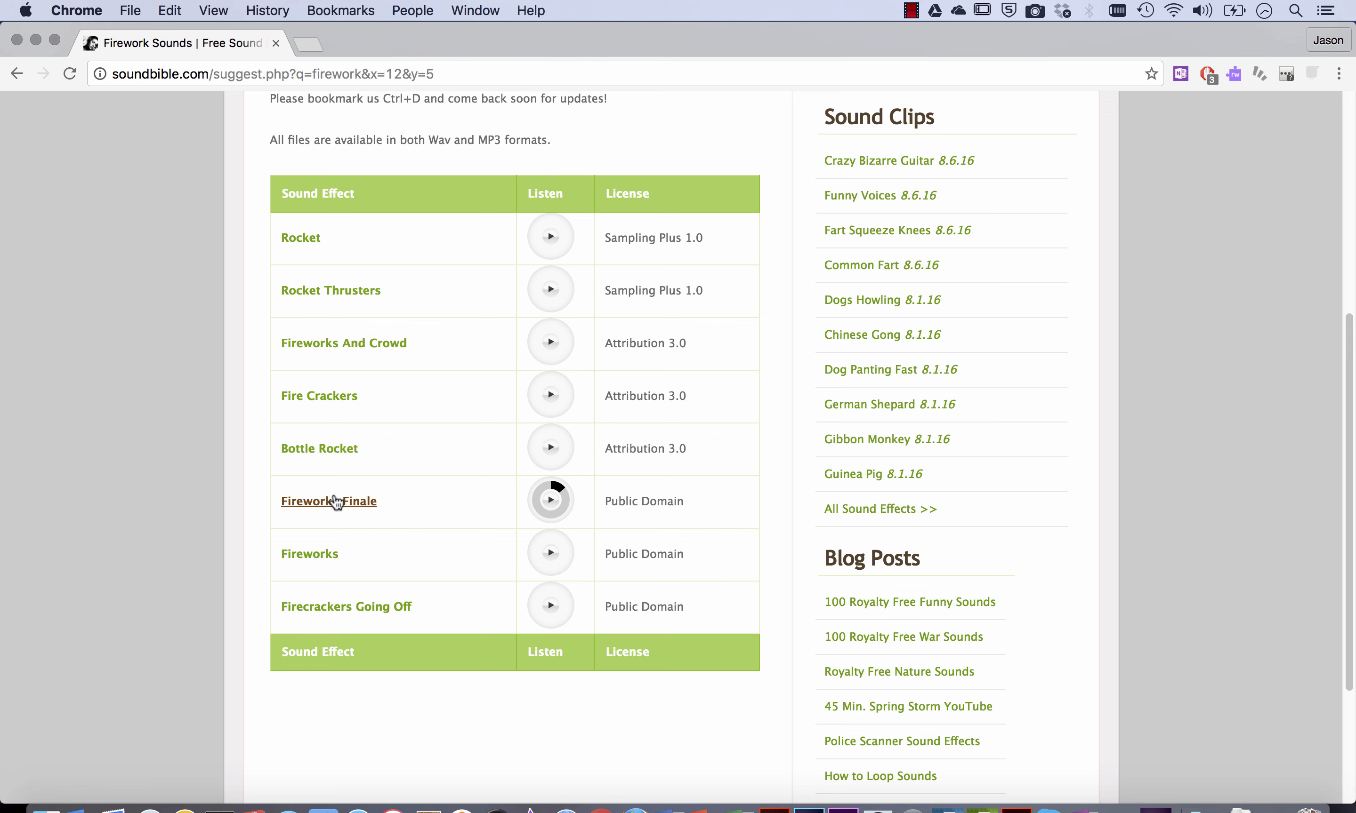
# Step: Download the MP3 version of the Fireworks sound from its page and return to Animate CC
pyautogui.click(308, 555)
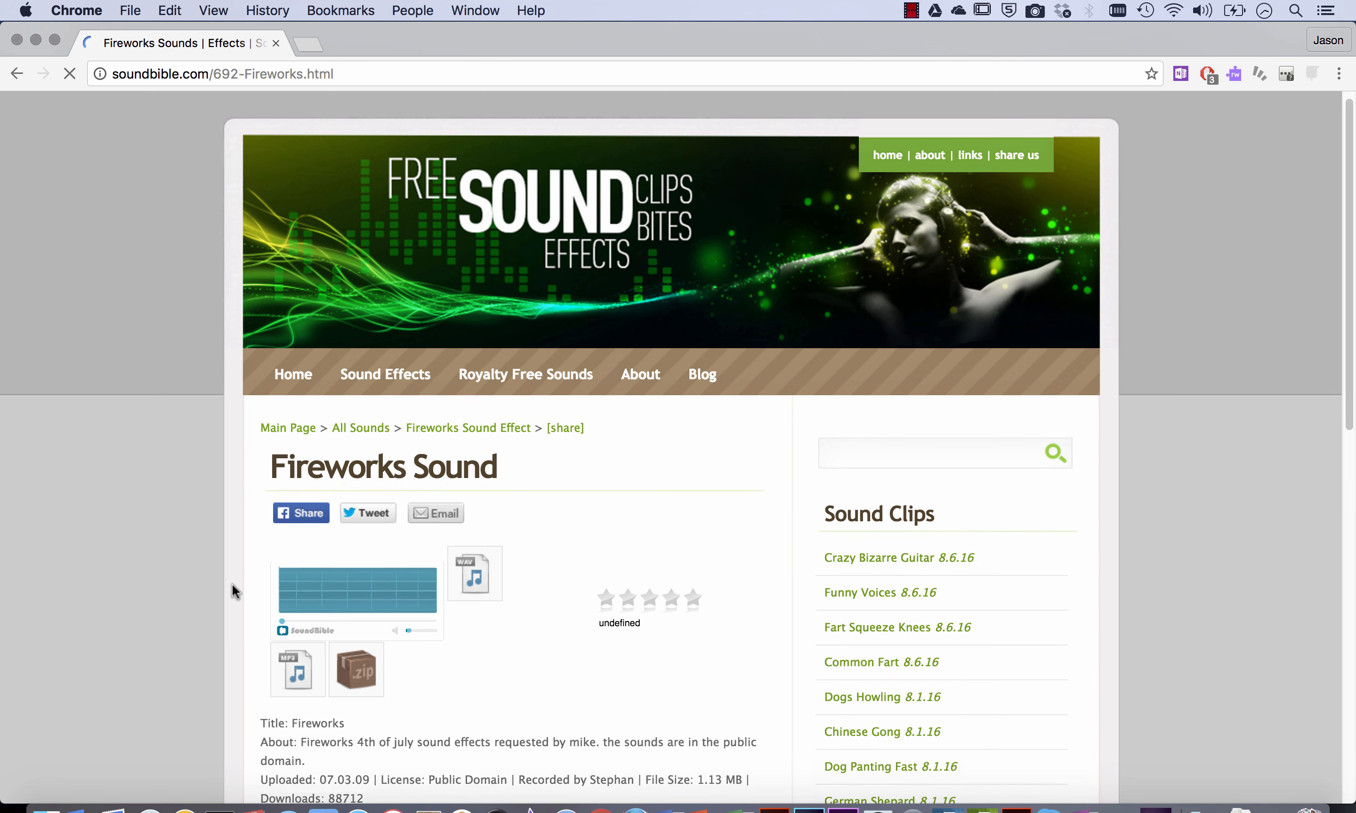
pyautogui.scroll(-5, 441, 546)
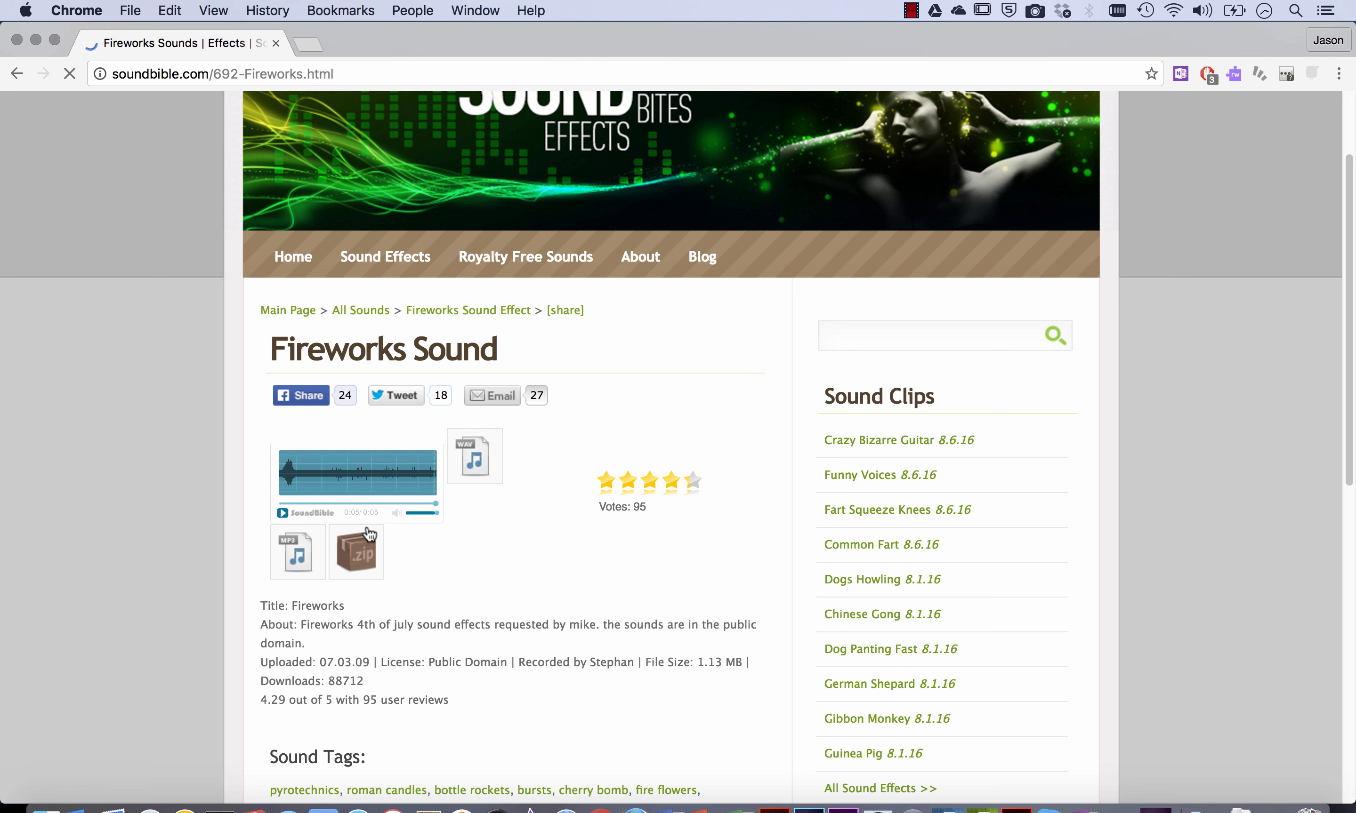
pyautogui.click(296, 559)
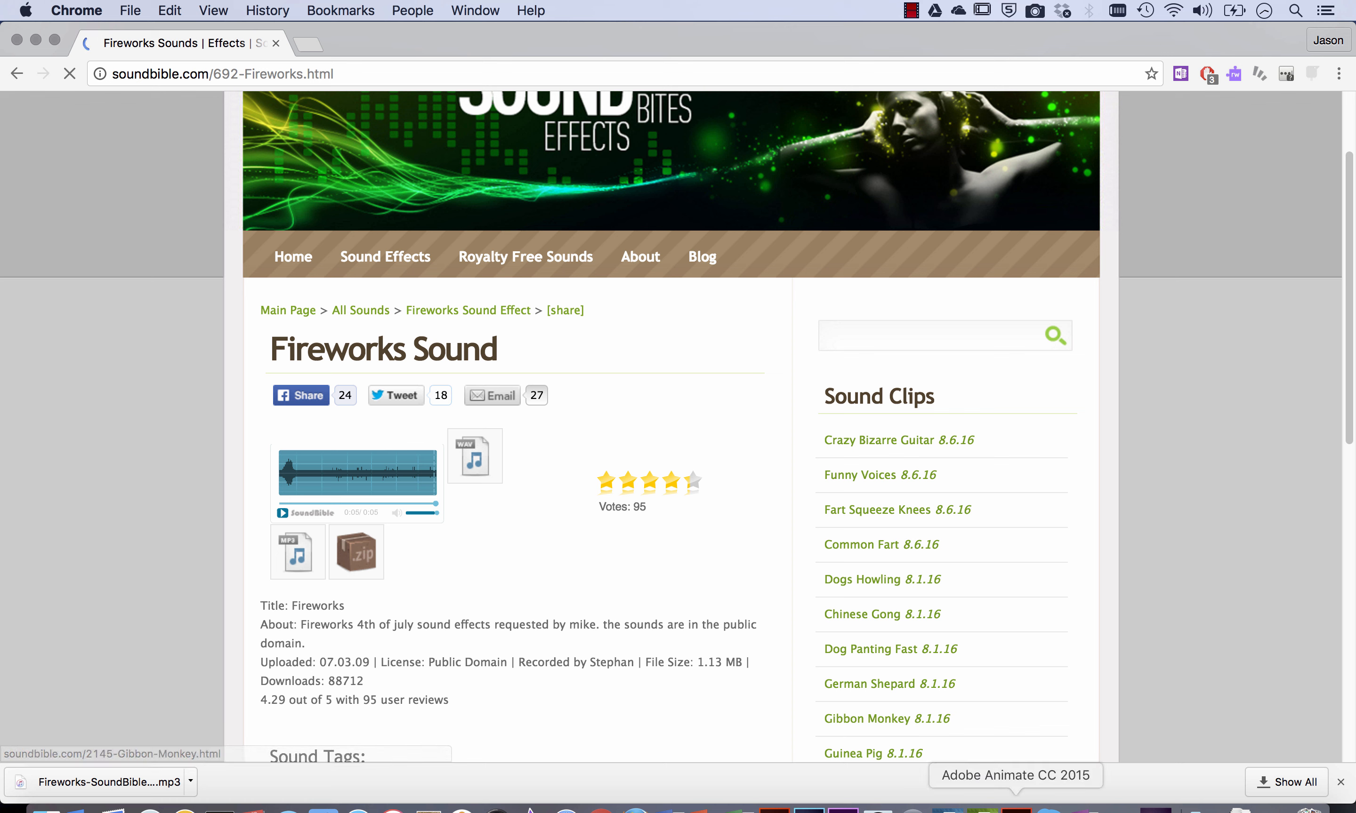
pyautogui.click(1015, 808)
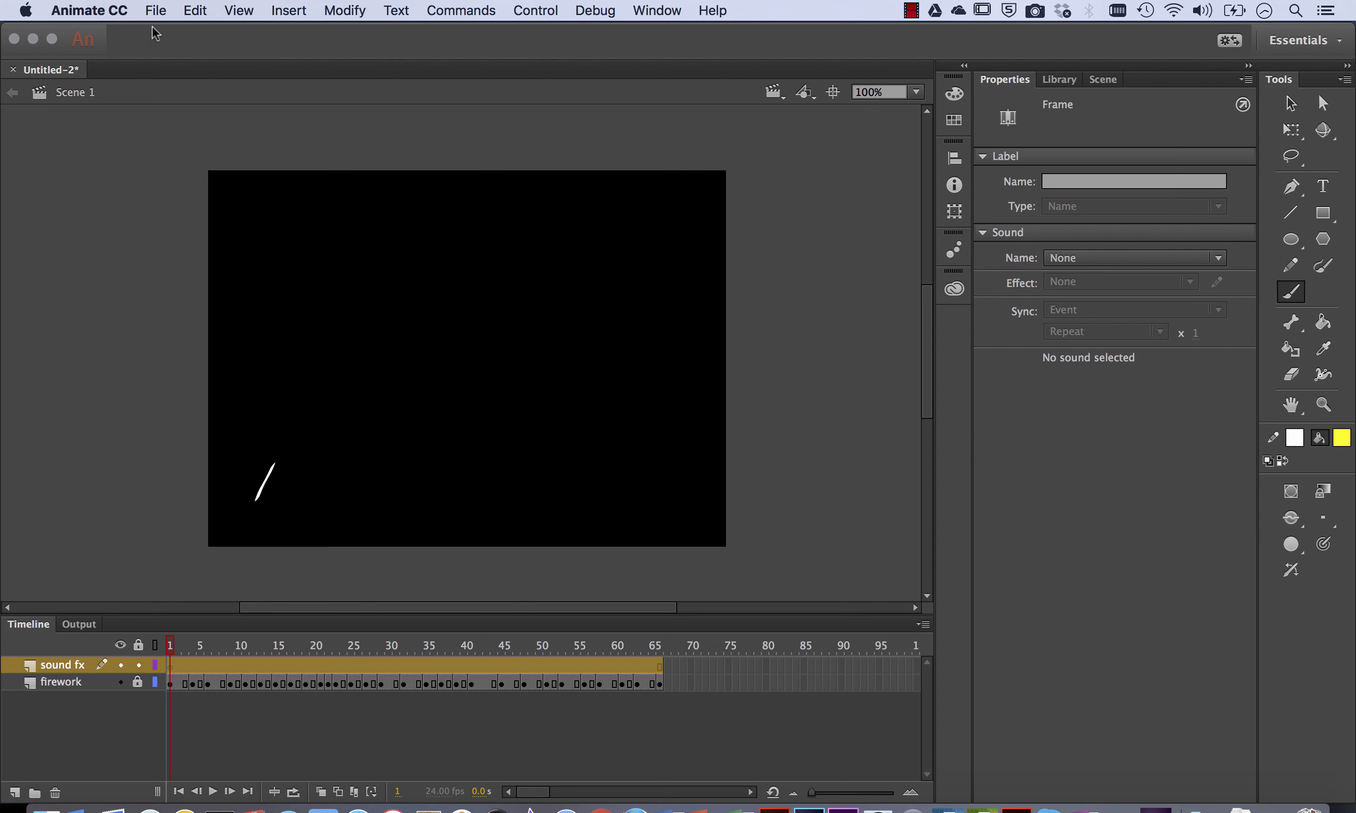
pyautogui.click(156, 10)
pyautogui.moveTo(197, 254)
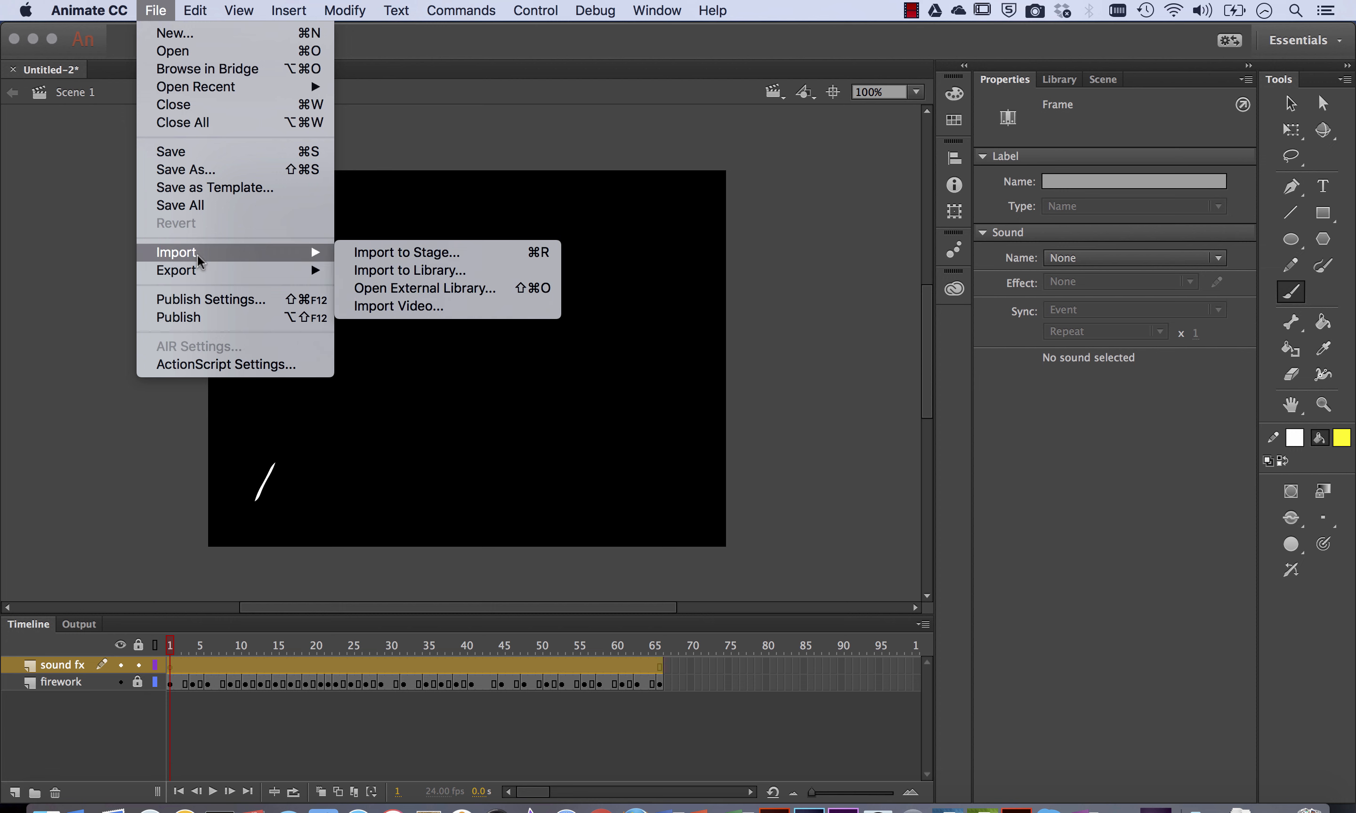
pyautogui.click(430, 275)
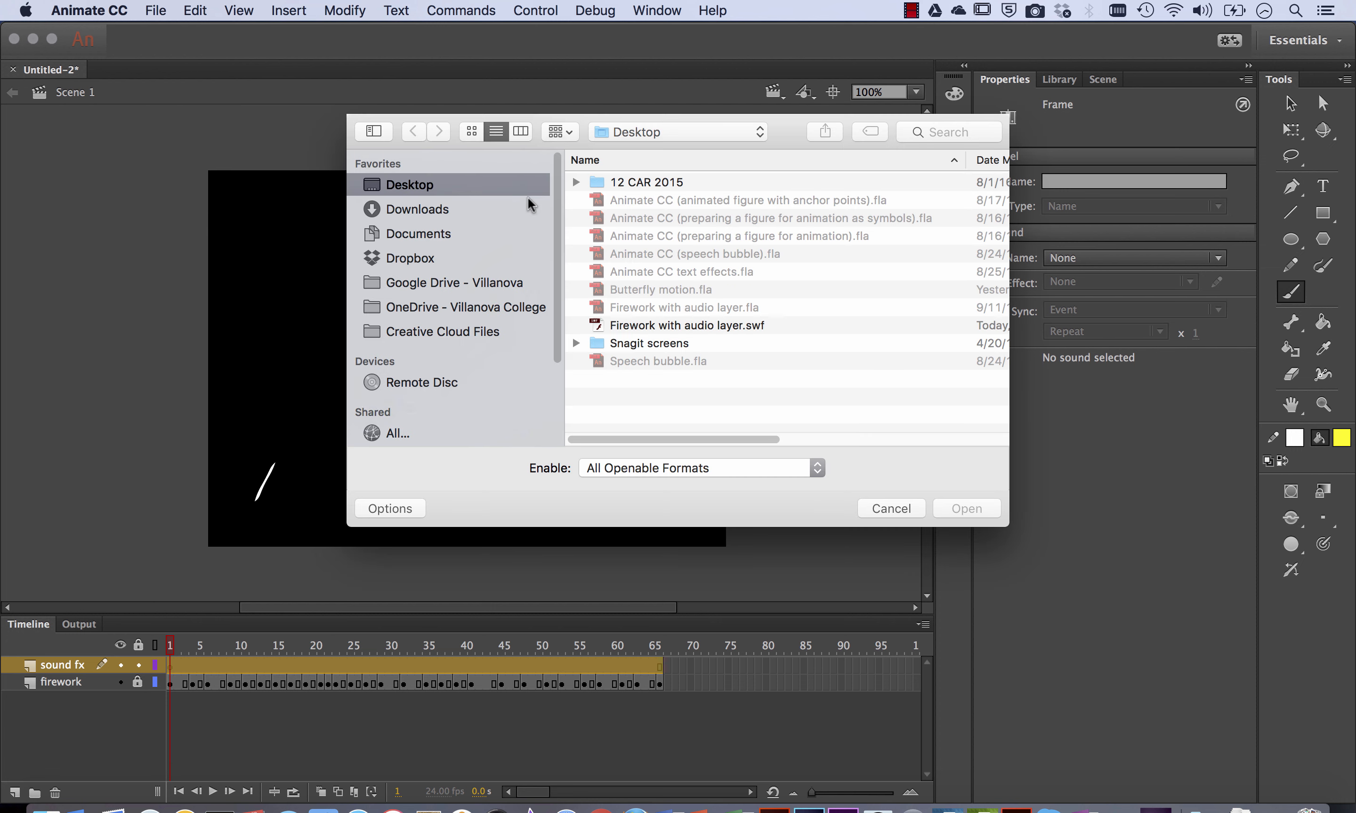
pyautogui.press('Escape')
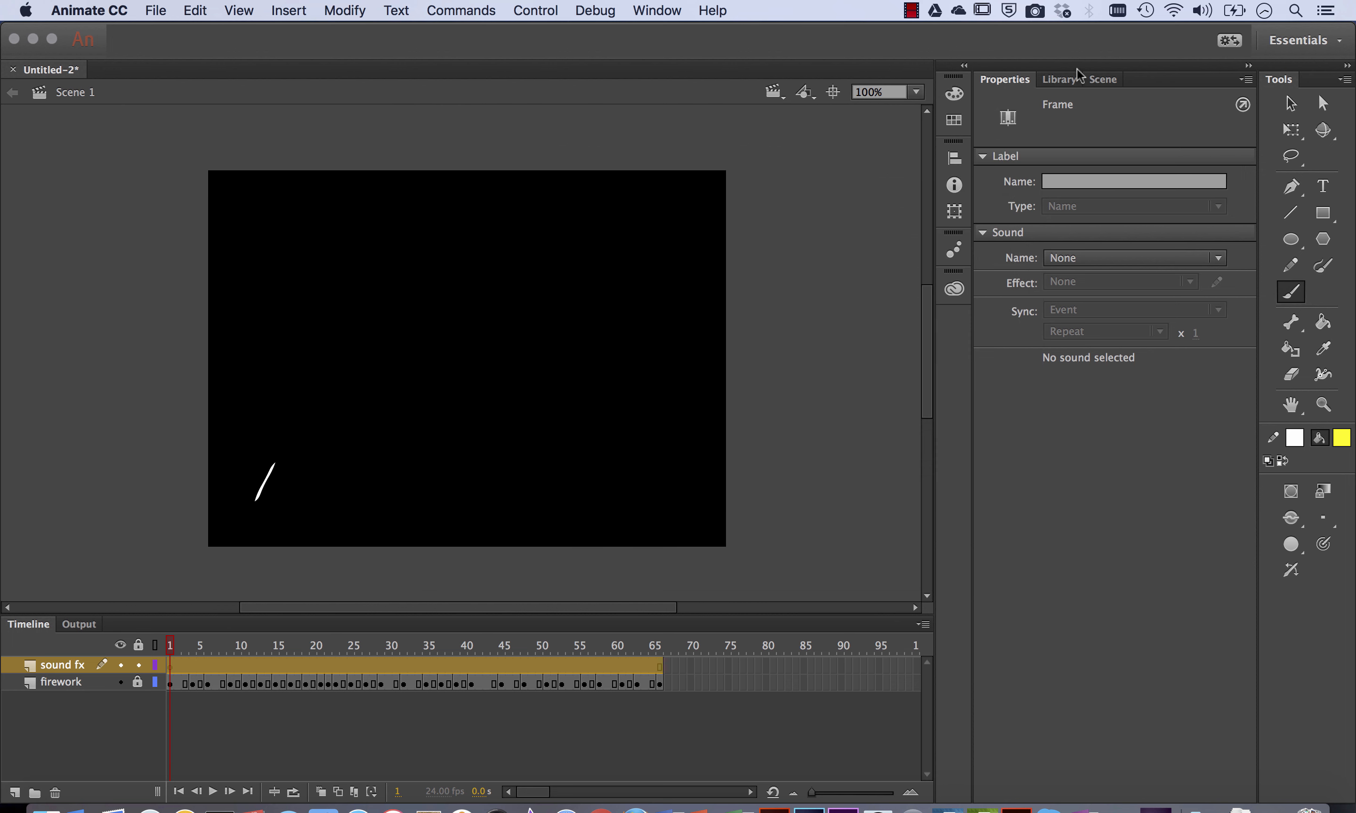
# Step: Play the Fireworks sound from the document library as a preview, and stop it
pyautogui.click(1057, 81)
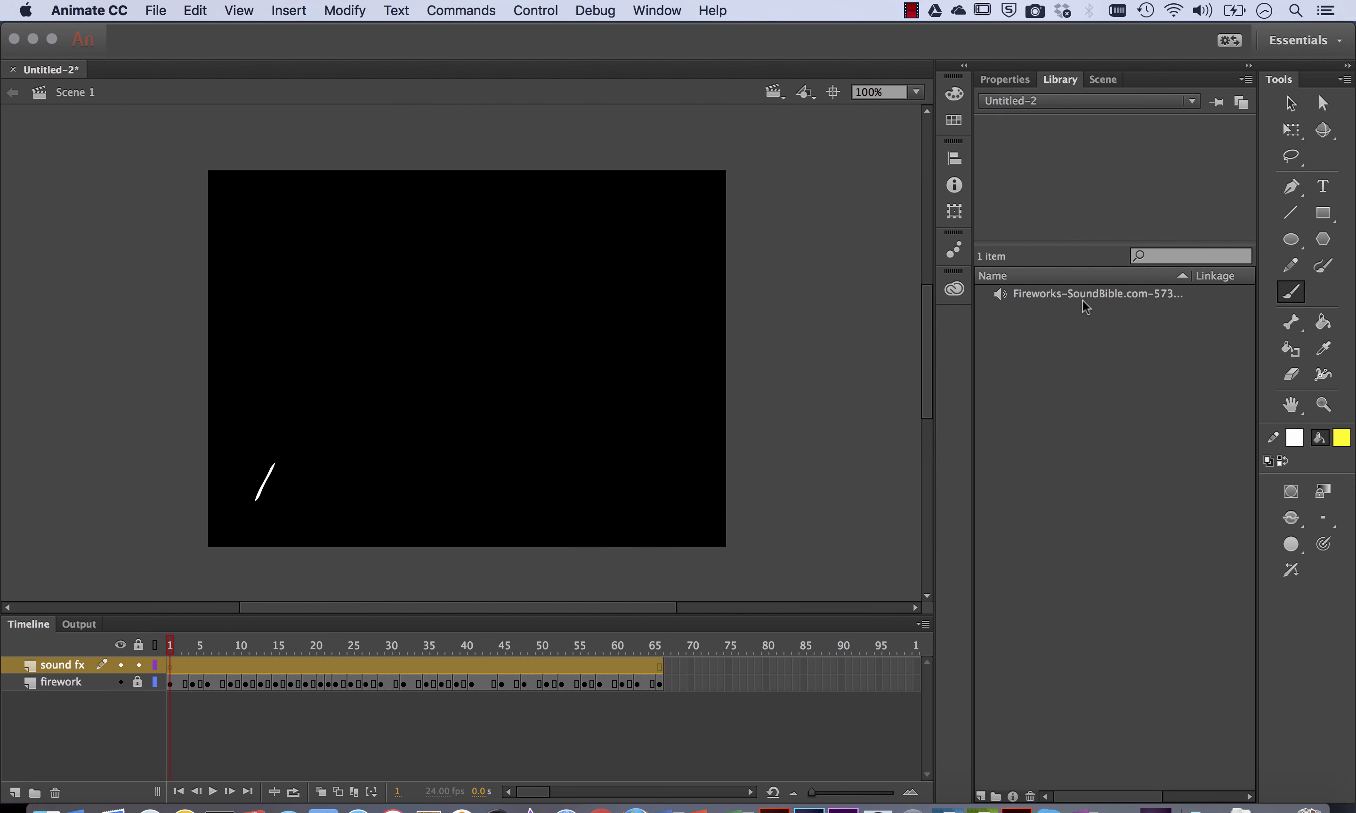
pyautogui.click(1095, 297)
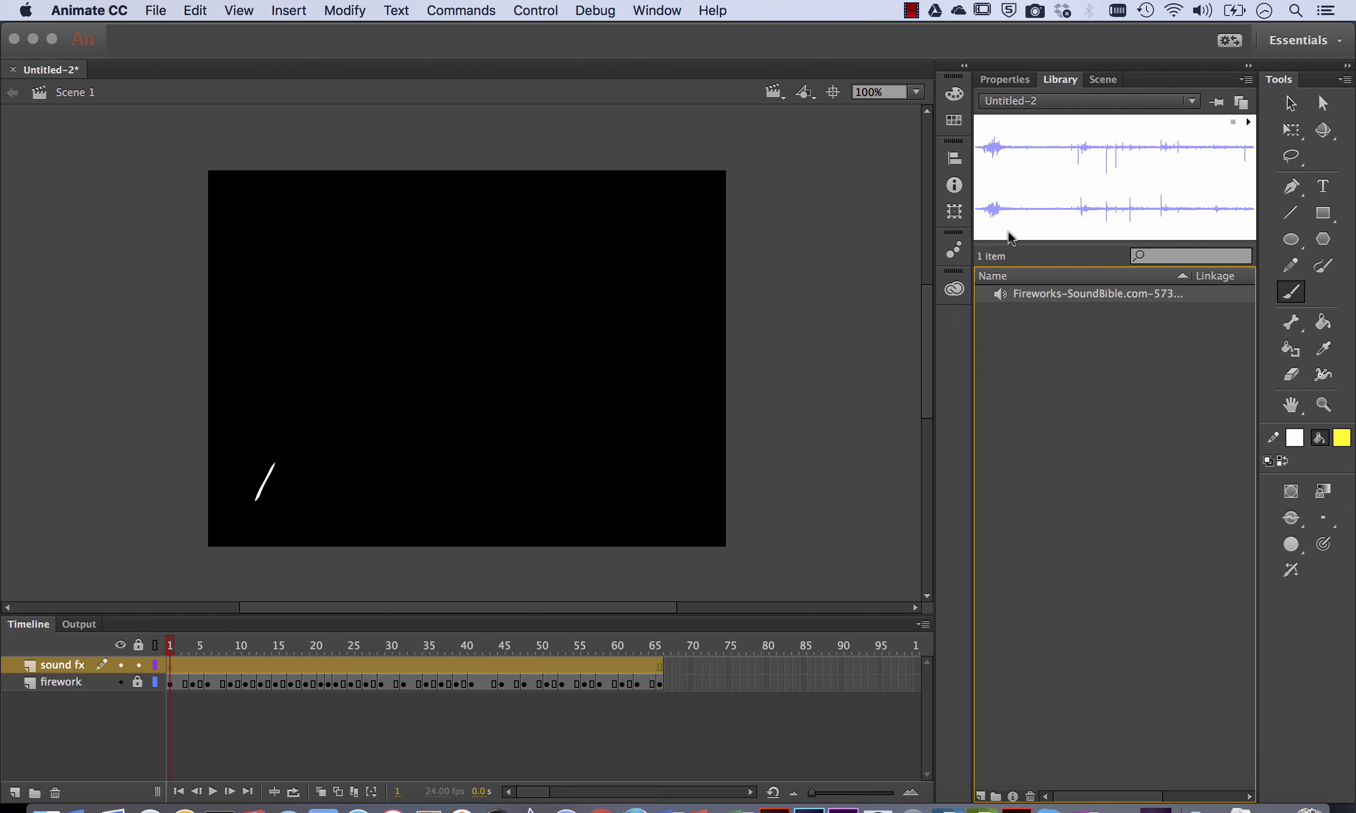
pyautogui.click(1248, 121)
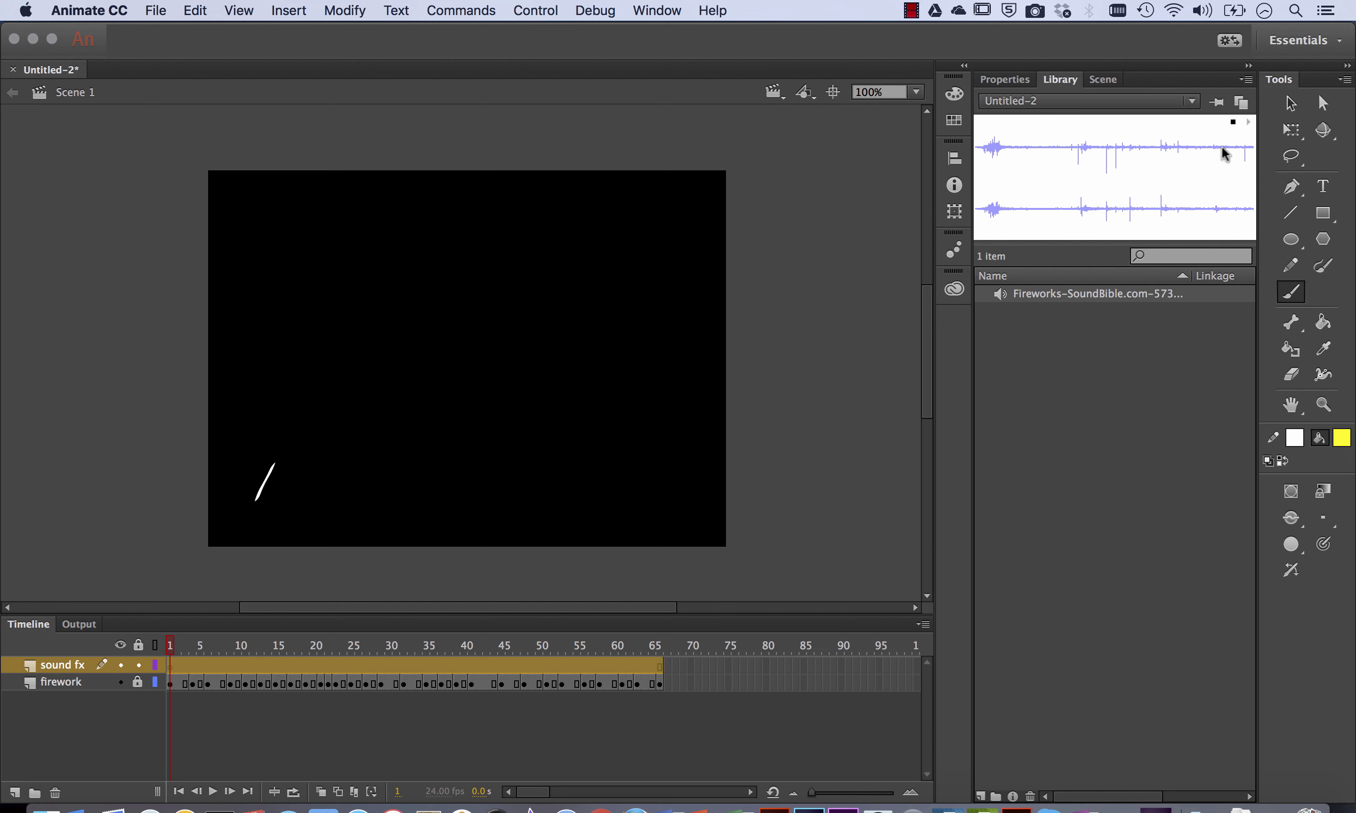
pyautogui.click(1232, 122)
# Step: Add the library's Fireworks sound to the sound fx layer and scrub through the opening frames to check its waveform
pyautogui.moveTo(997, 299); pyautogui.dragTo(391, 353)
pyautogui.moveTo(171, 647); pyautogui.dragTo(279, 643)
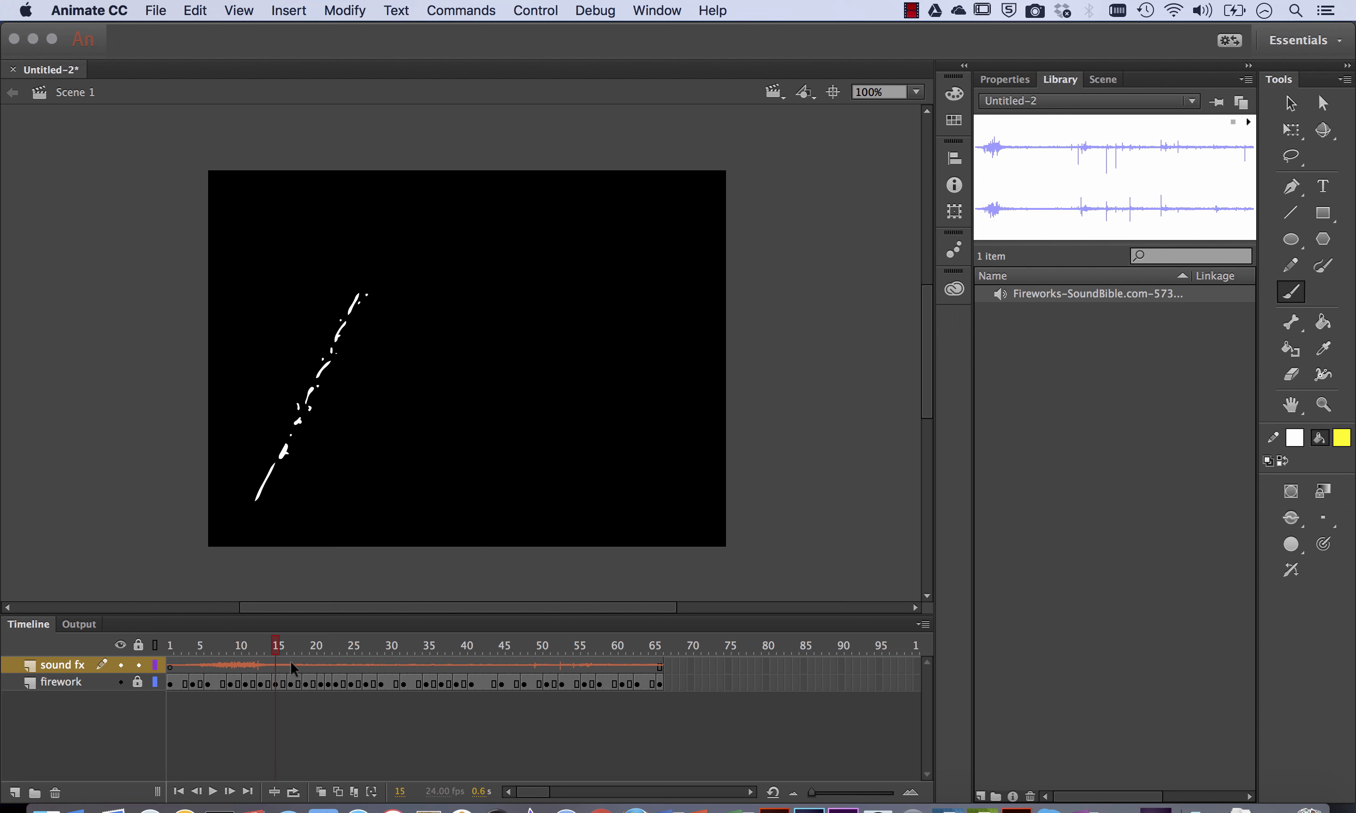
pyautogui.moveTo(275, 650); pyautogui.dragTo(170, 652)
# Step: Test the movie to review the firework with its sound, and close the preview window
pyautogui.press('super+Return')
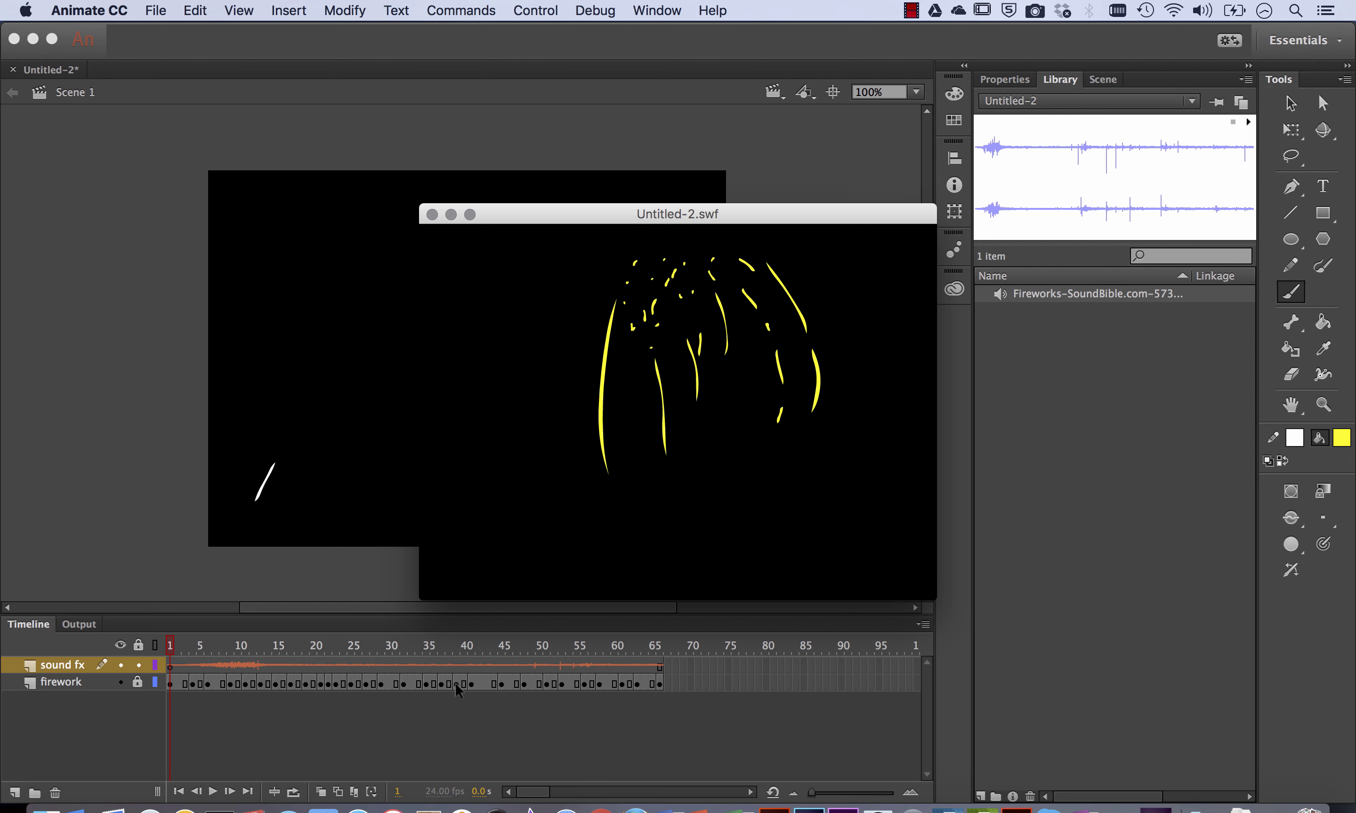
pyautogui.press('super+w')
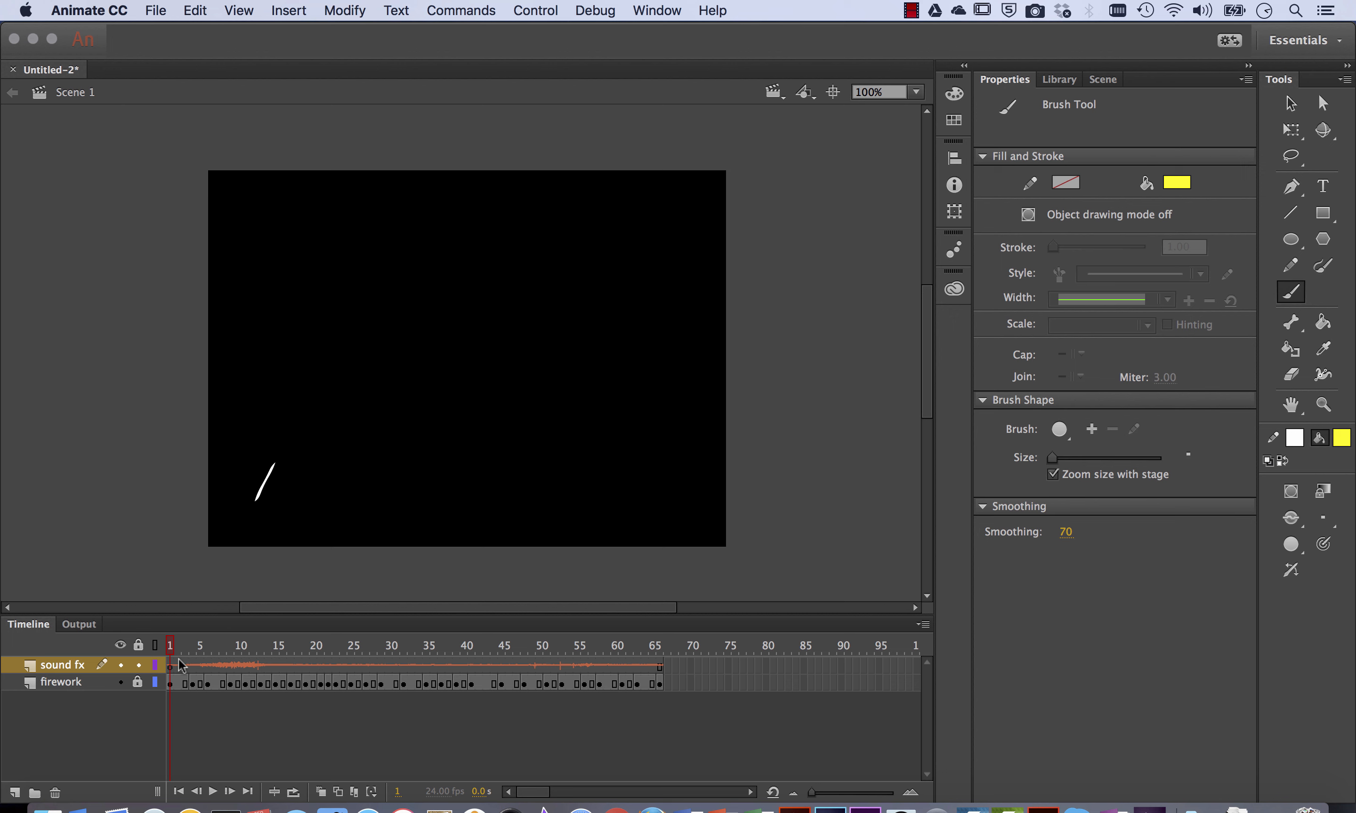
pyautogui.moveTo(170, 648)
pyautogui.mouseDown()
pyautogui.moveTo(672, 647)
pyautogui.moveTo(149, 661)
pyautogui.mouseUp()
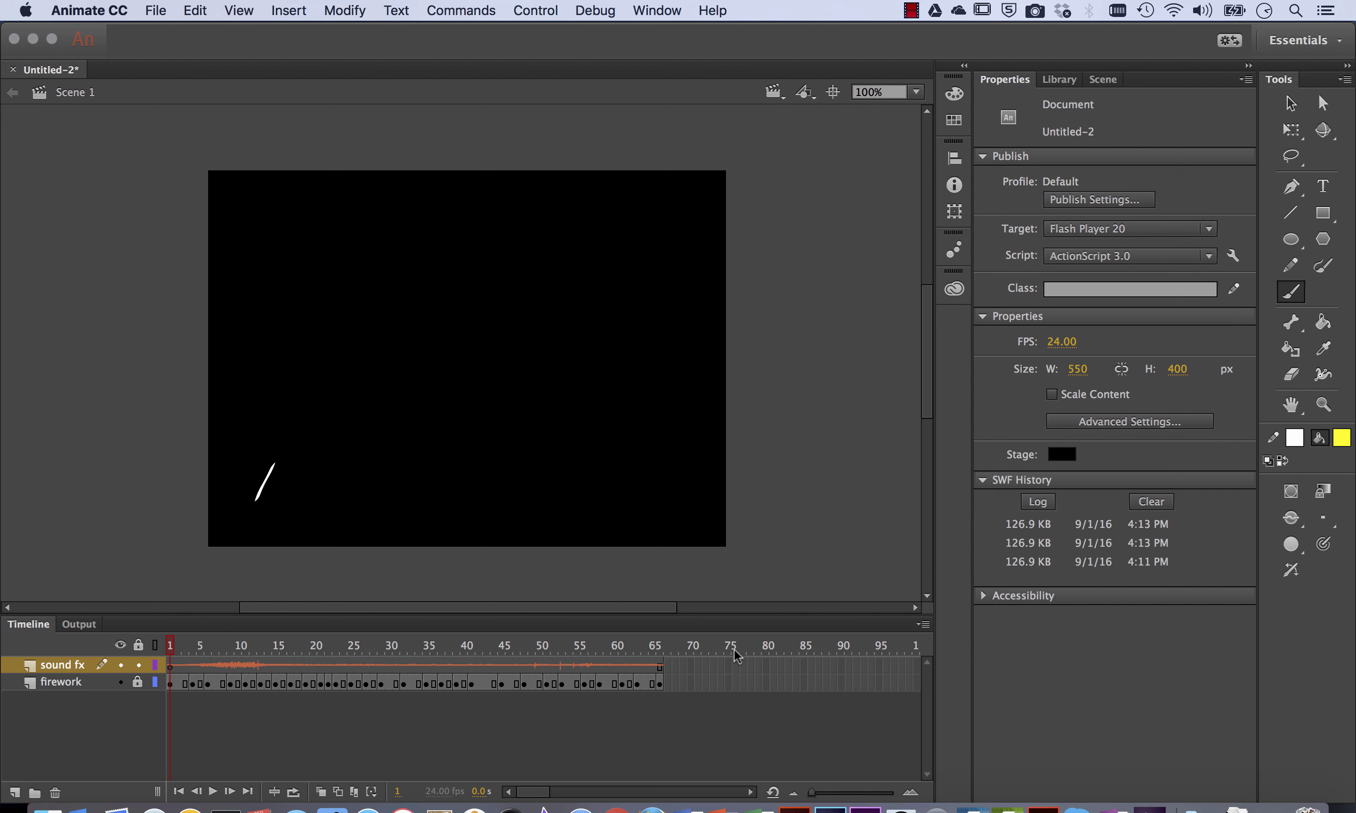
# Step: Select the first frame of the sound fx layer and open its Fireworks sound for envelope editing
pyautogui.click(168, 665)
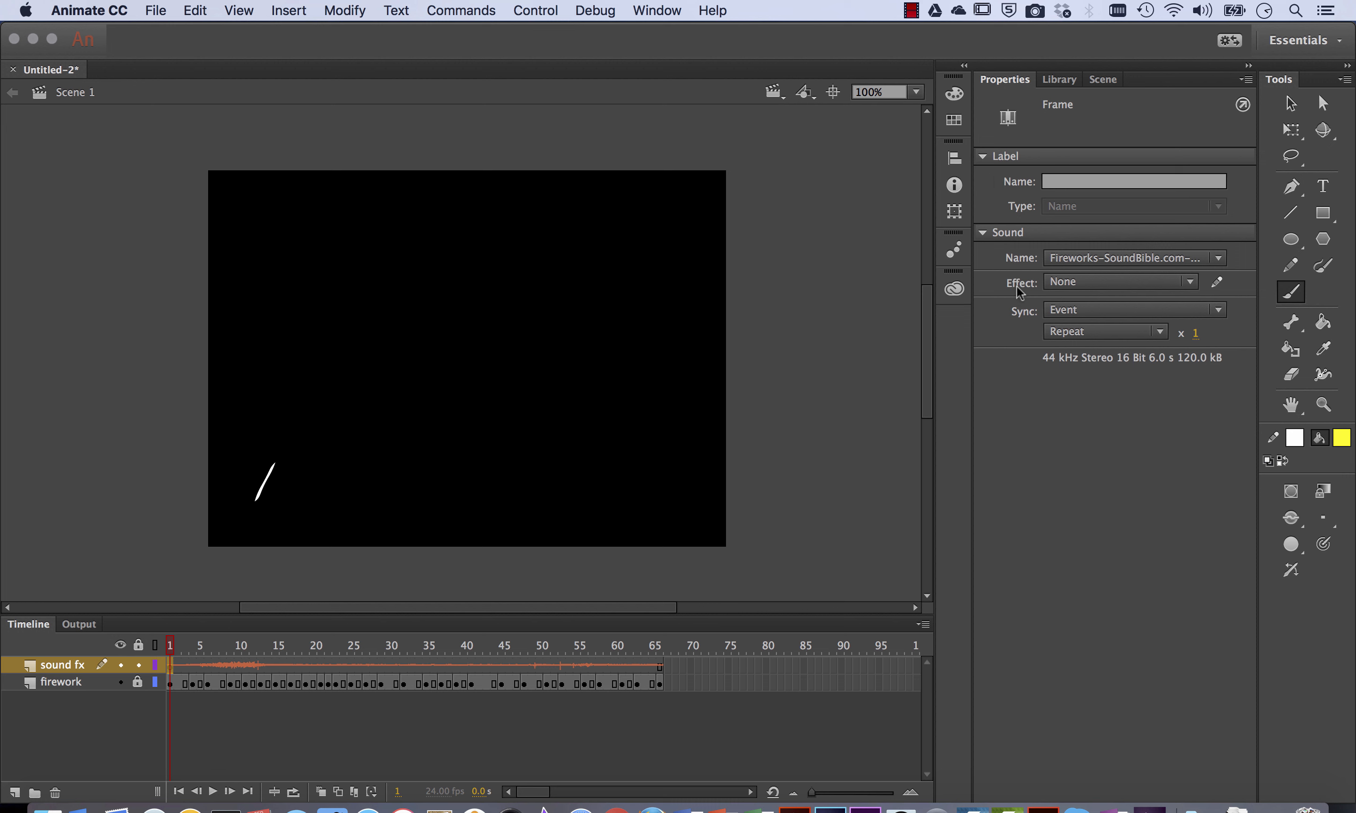
pyautogui.click(1085, 282)
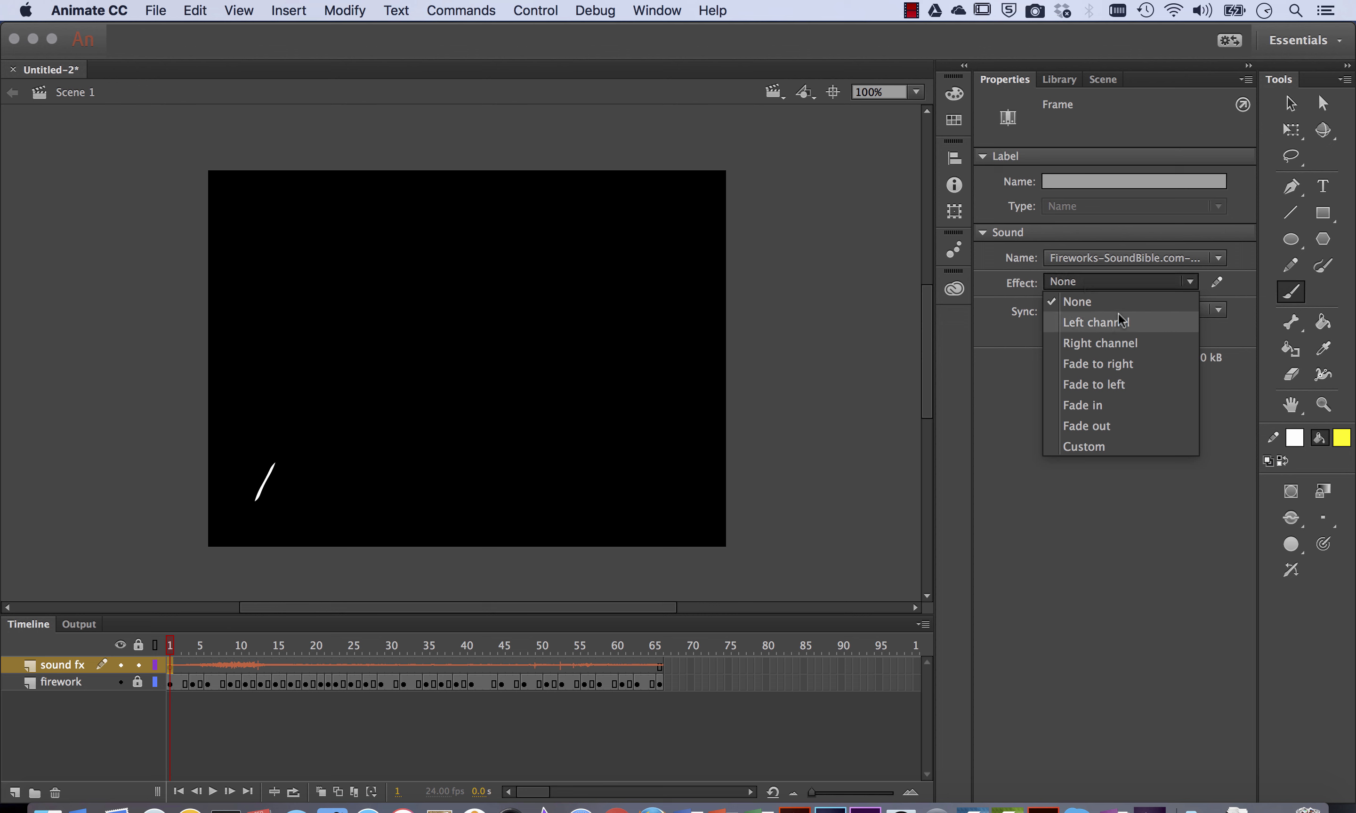
pyautogui.click(1106, 282)
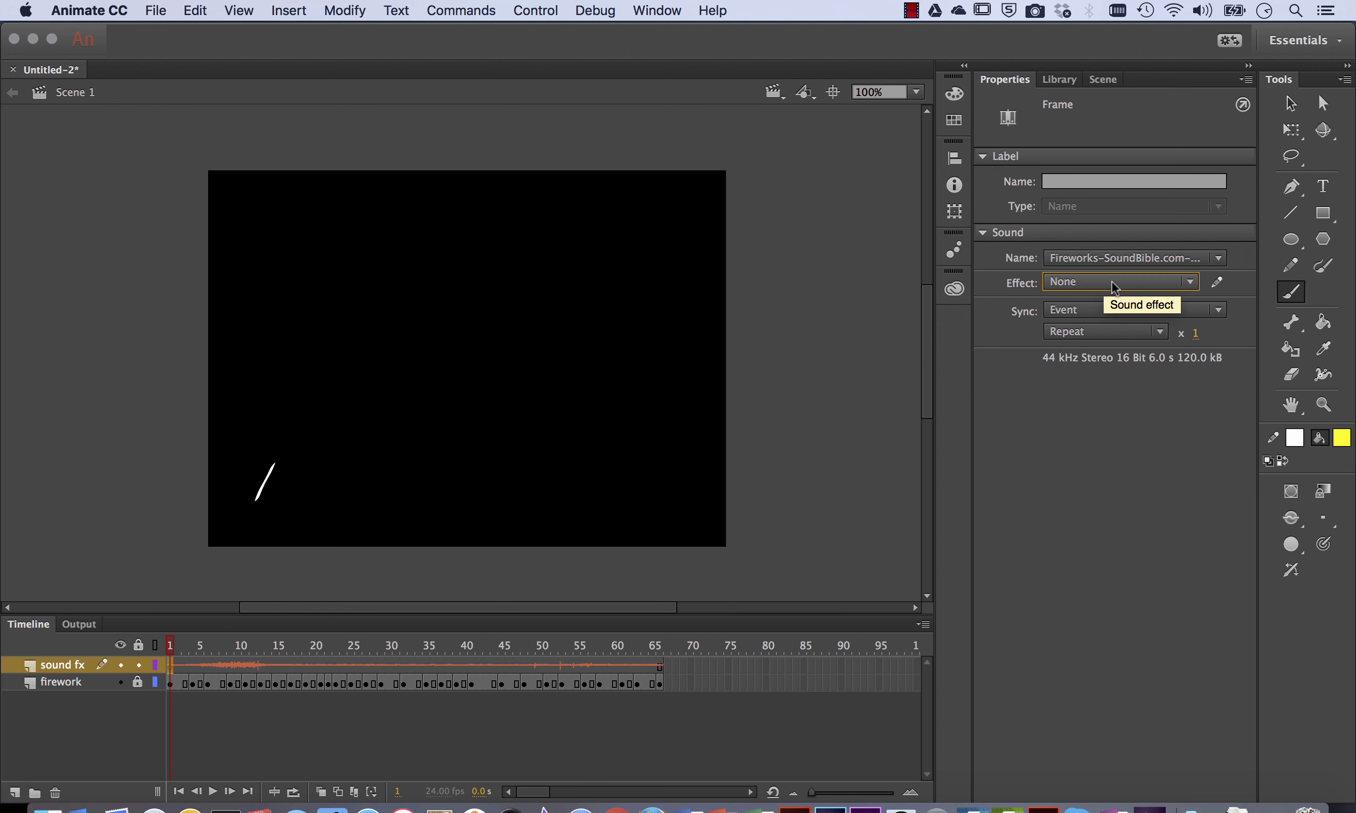
pyautogui.click(1217, 282)
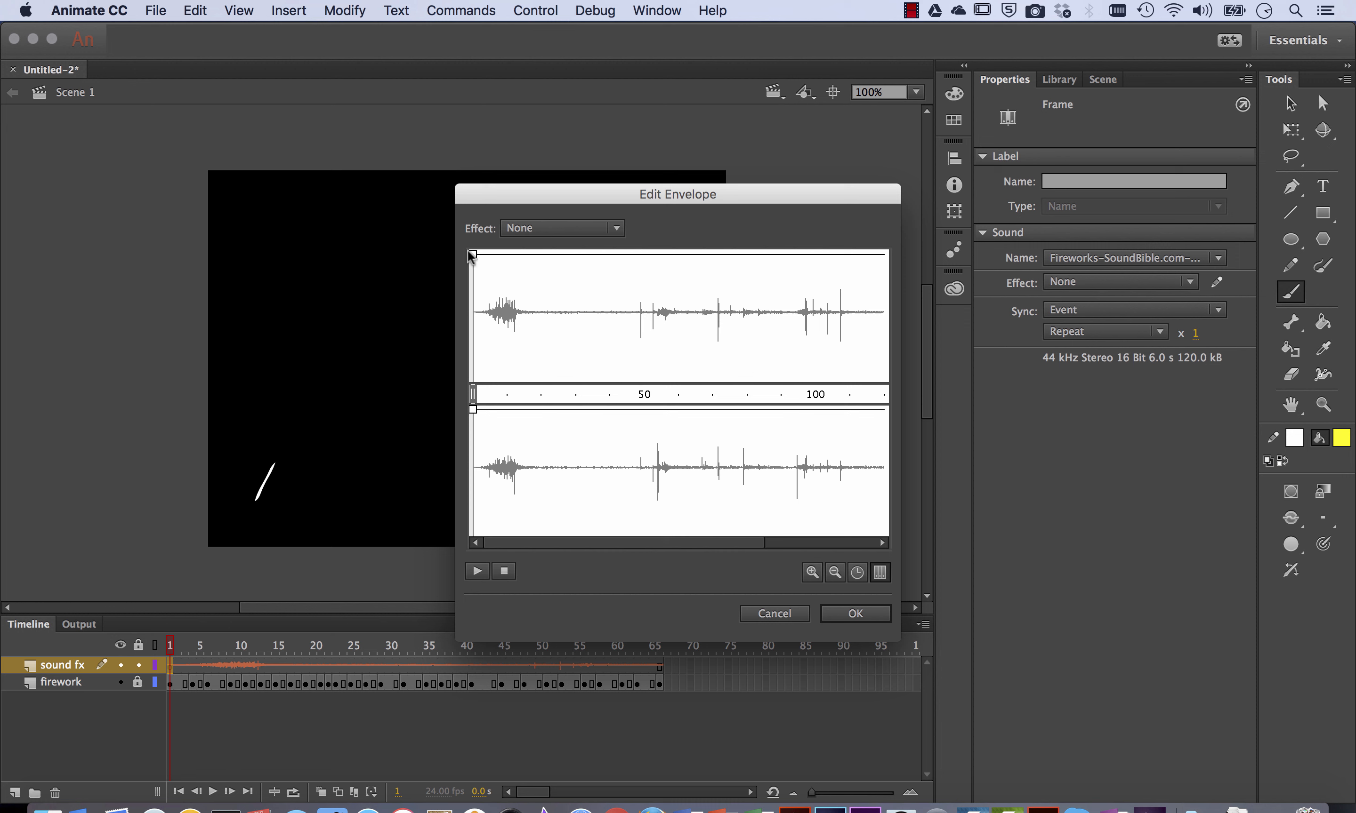
pyautogui.moveTo(473, 255); pyautogui.dragTo(539, 257)
pyautogui.moveTo(538, 256); pyautogui.dragTo(469, 254)
pyautogui.click(532, 254)
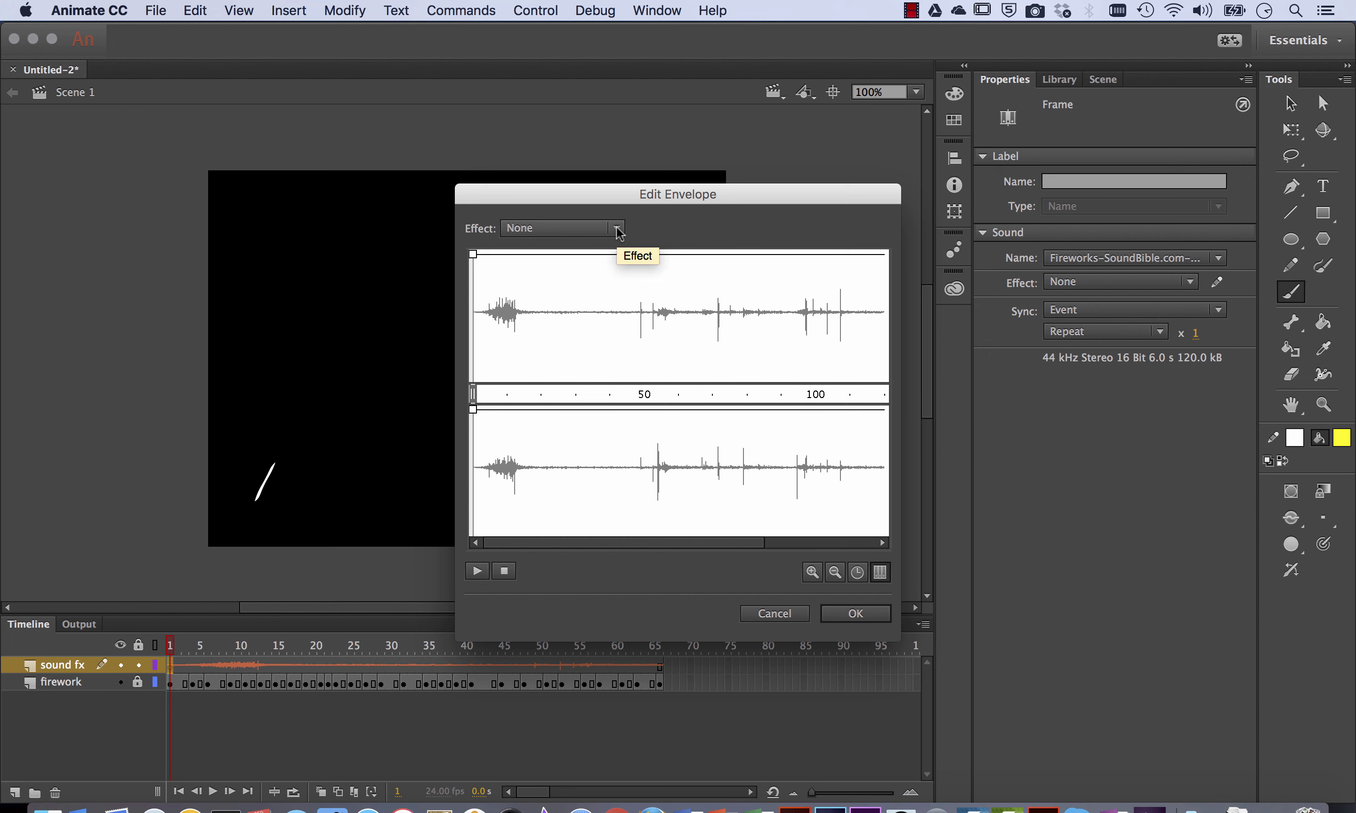
# Step: Apply the Fade Out effect and shorten the volume fade on both channels to run from about frame 57 to about frame 62
pyautogui.click(563, 228)
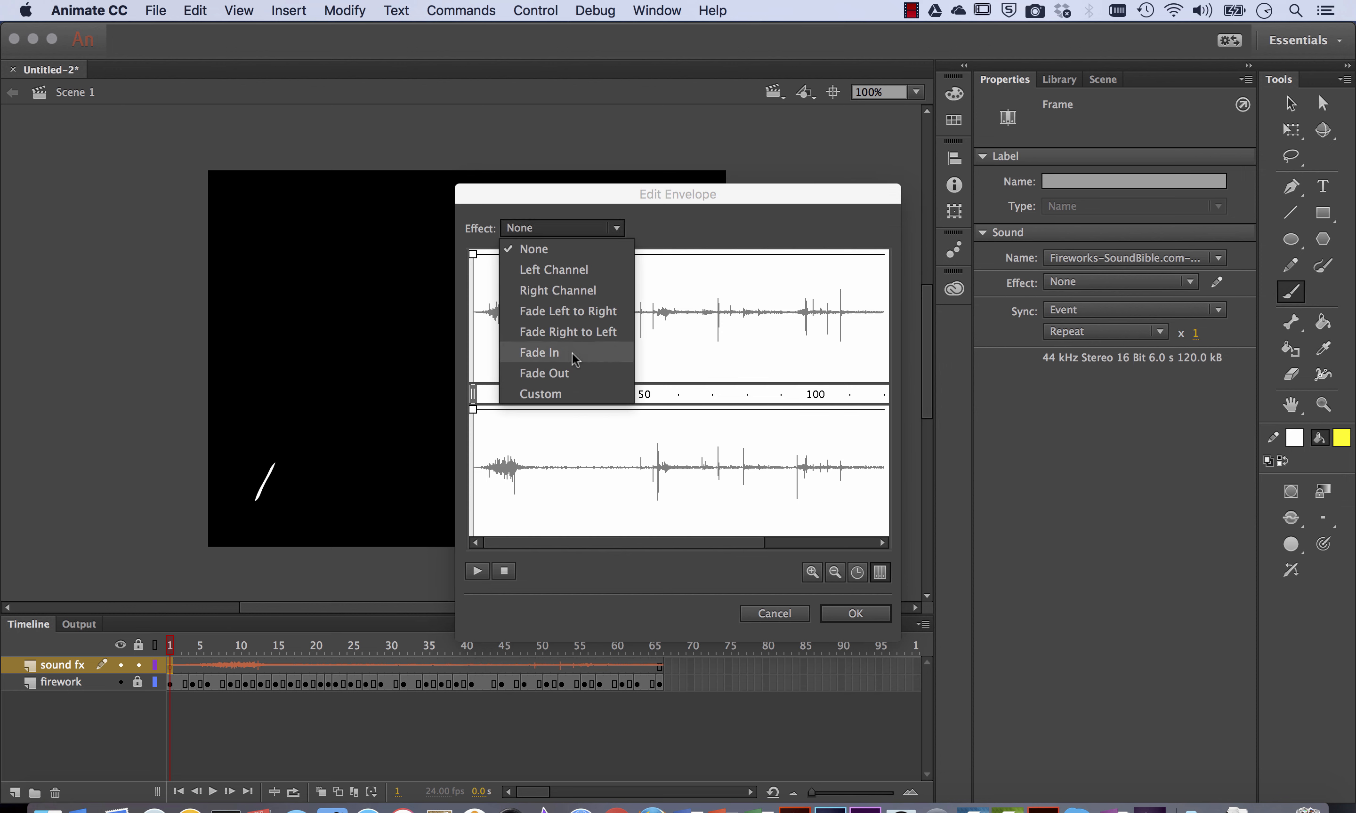
pyautogui.click(573, 368)
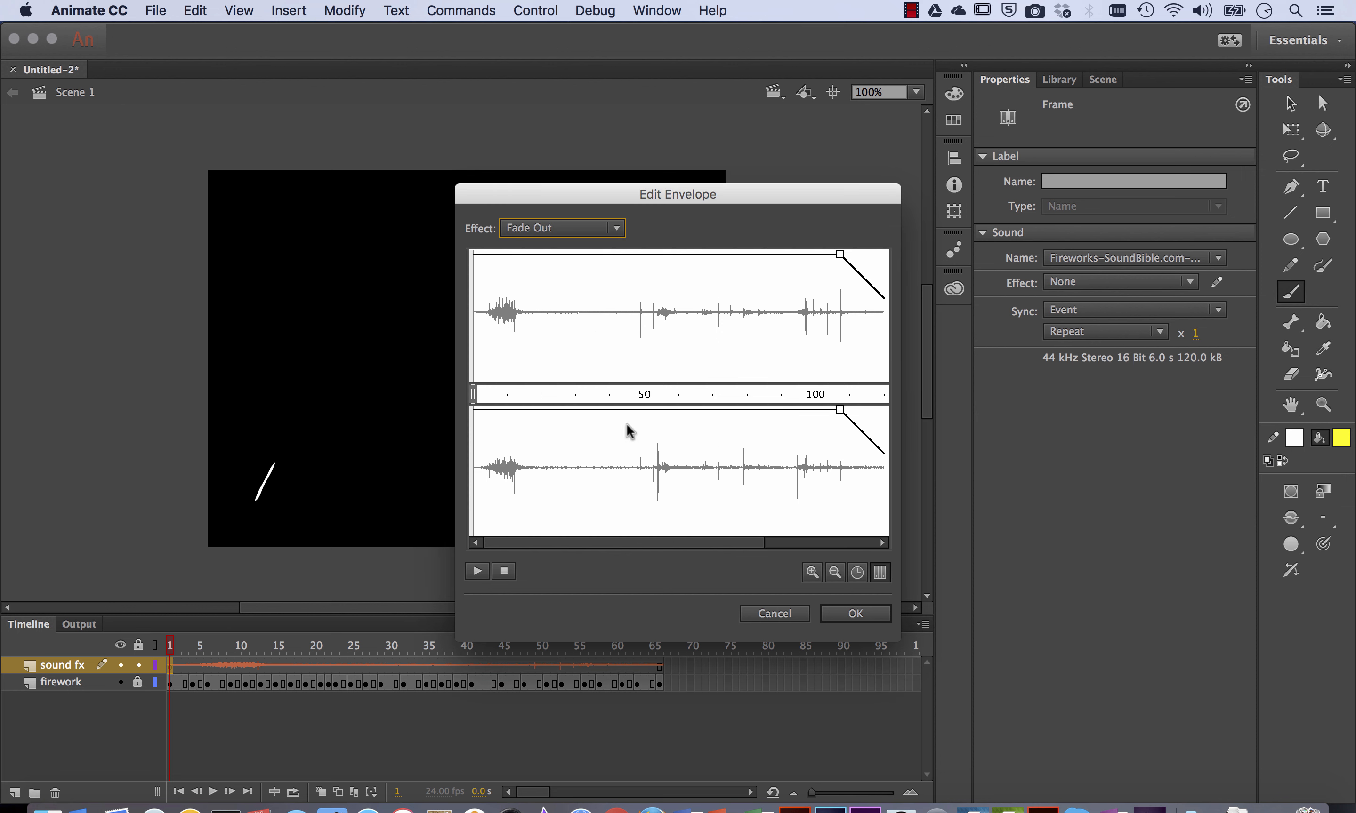
pyautogui.moveTo(652, 543); pyautogui.dragTo(755, 544)
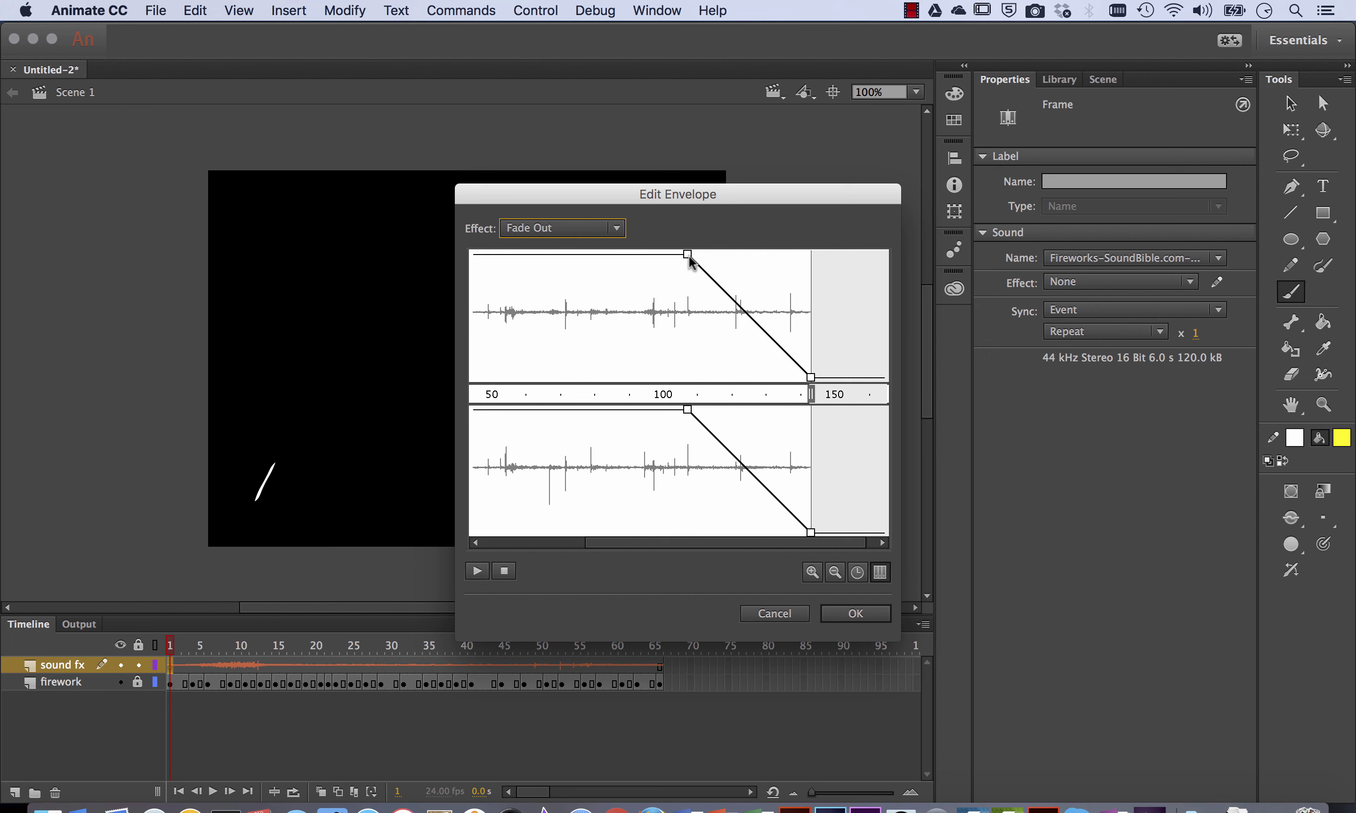
pyautogui.moveTo(687, 255); pyautogui.dragTo(515, 244)
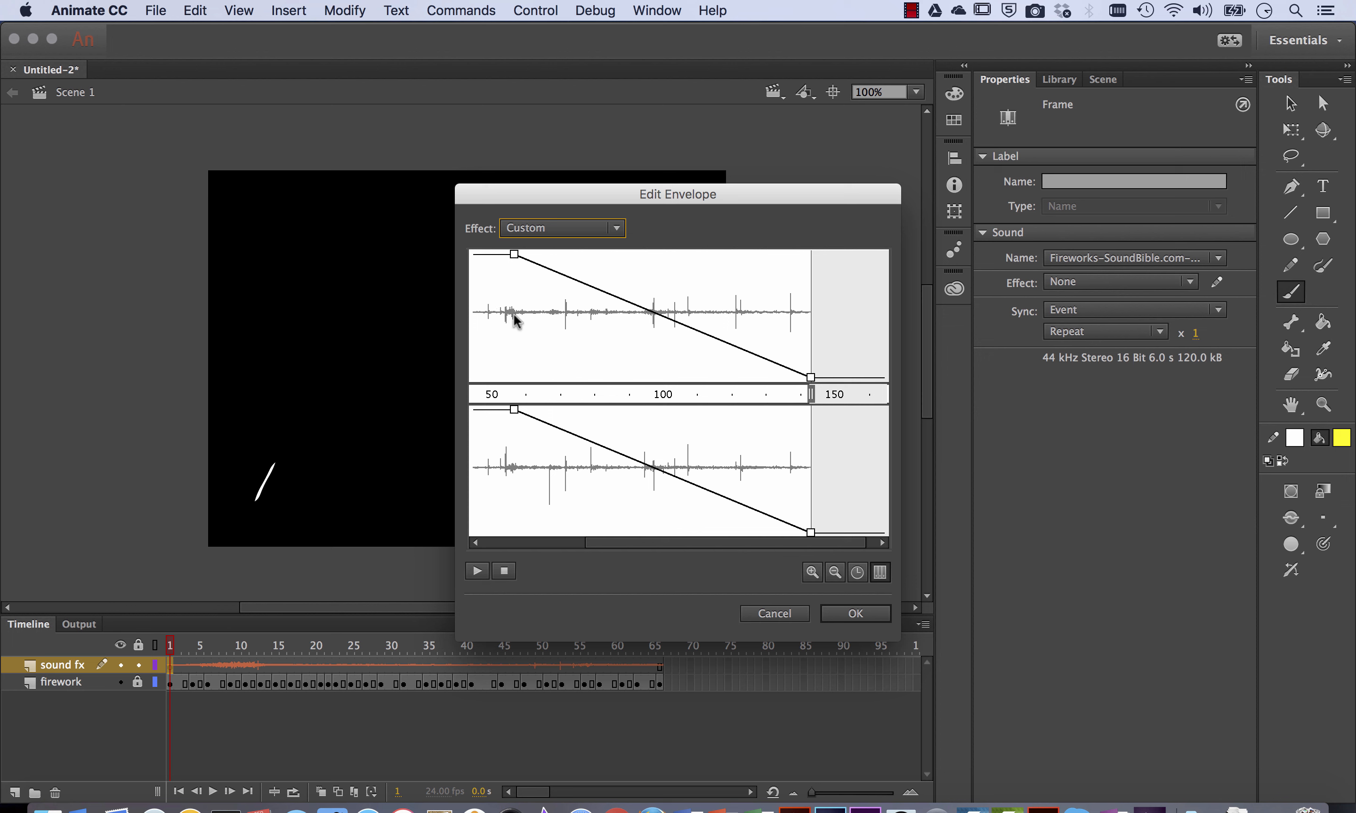
pyautogui.moveTo(810, 378); pyautogui.dragTo(534, 388)
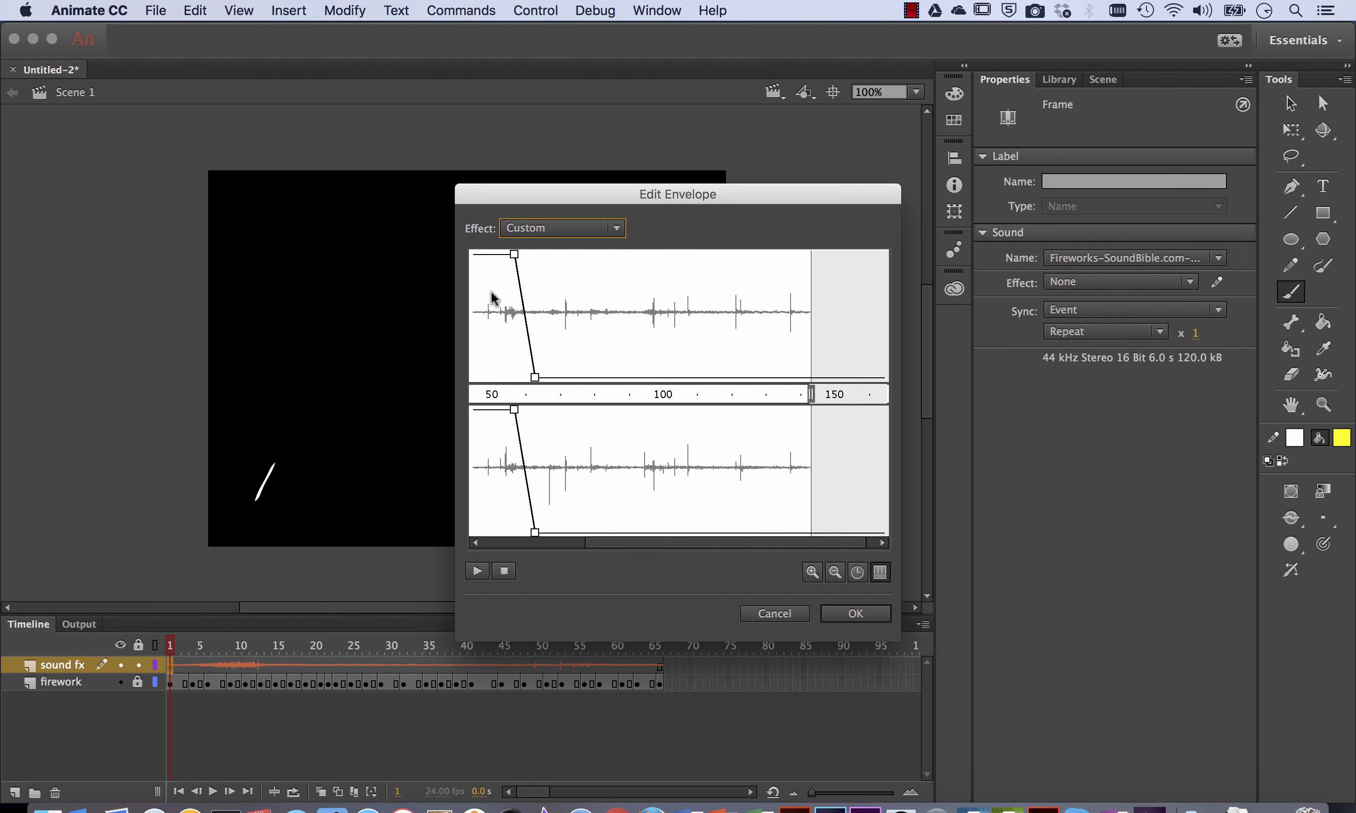
# Step: Extend the fade's end to about frame 78 with two intermediate envelope points for a gradual falloff, and accept the custom envelope
pyautogui.click(476, 570)
pyautogui.click(522, 302)
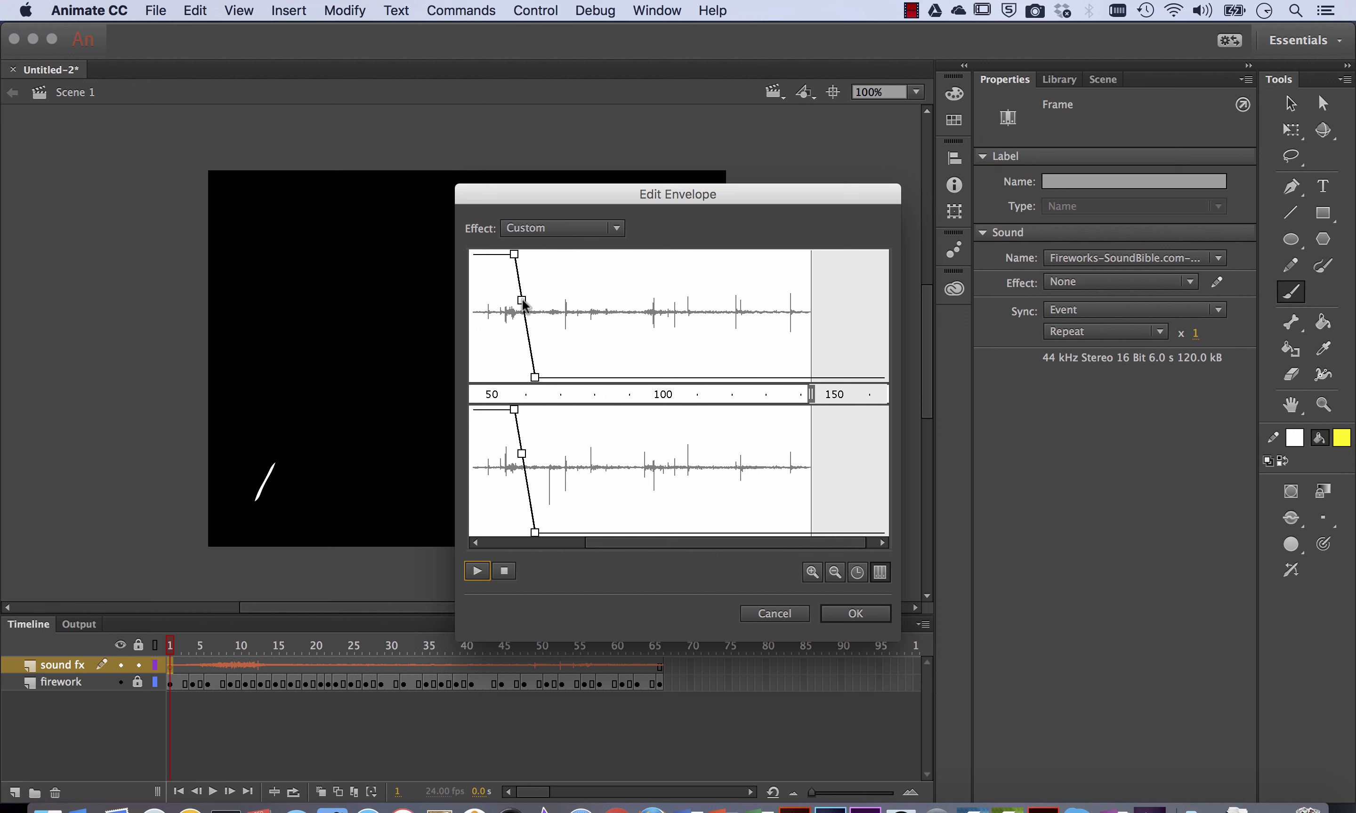
pyautogui.moveTo(534, 378); pyautogui.dragTo(587, 390)
pyautogui.click(570, 342)
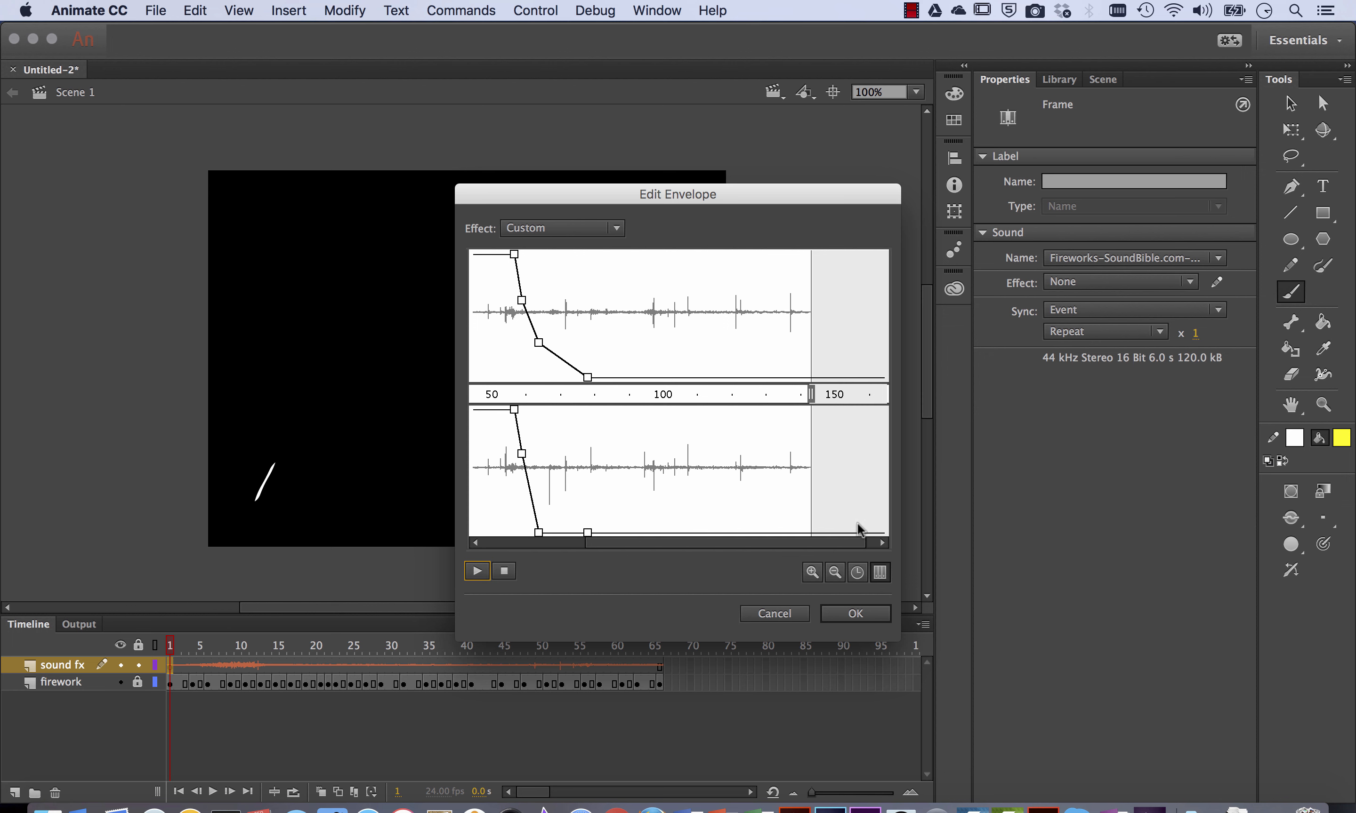
pyautogui.click(864, 616)
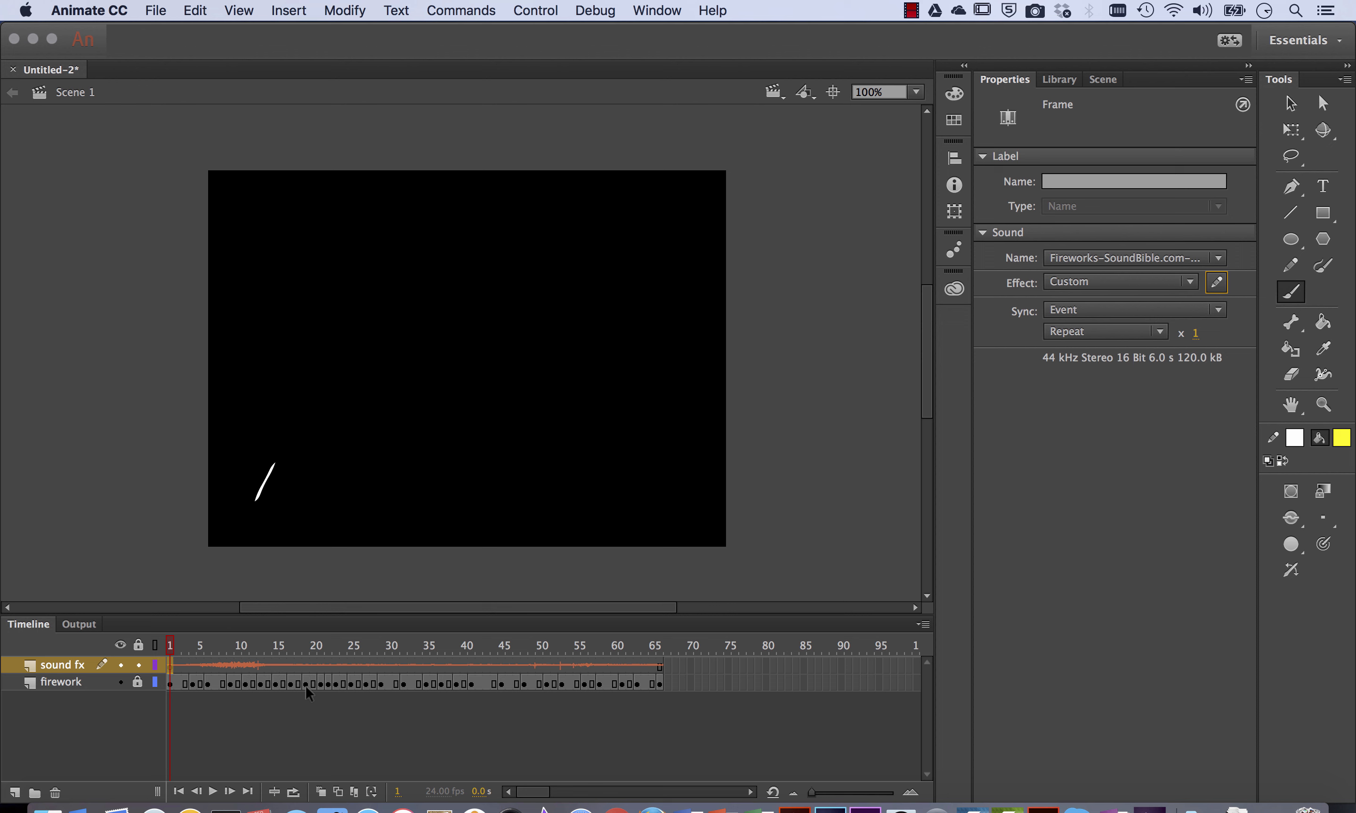
# Step: Test the movie to review the firework animation with the custom sound fade
pyautogui.press('super+Return')
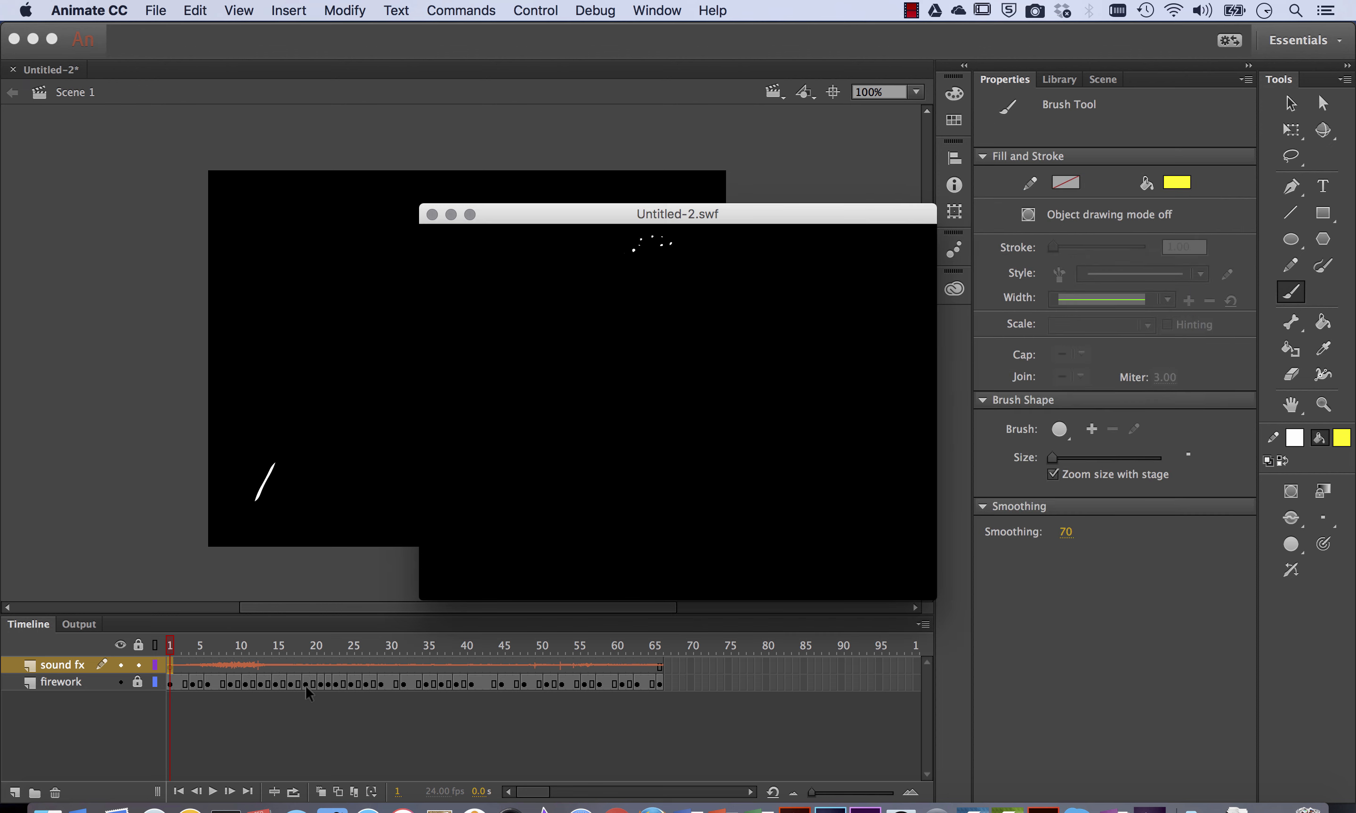